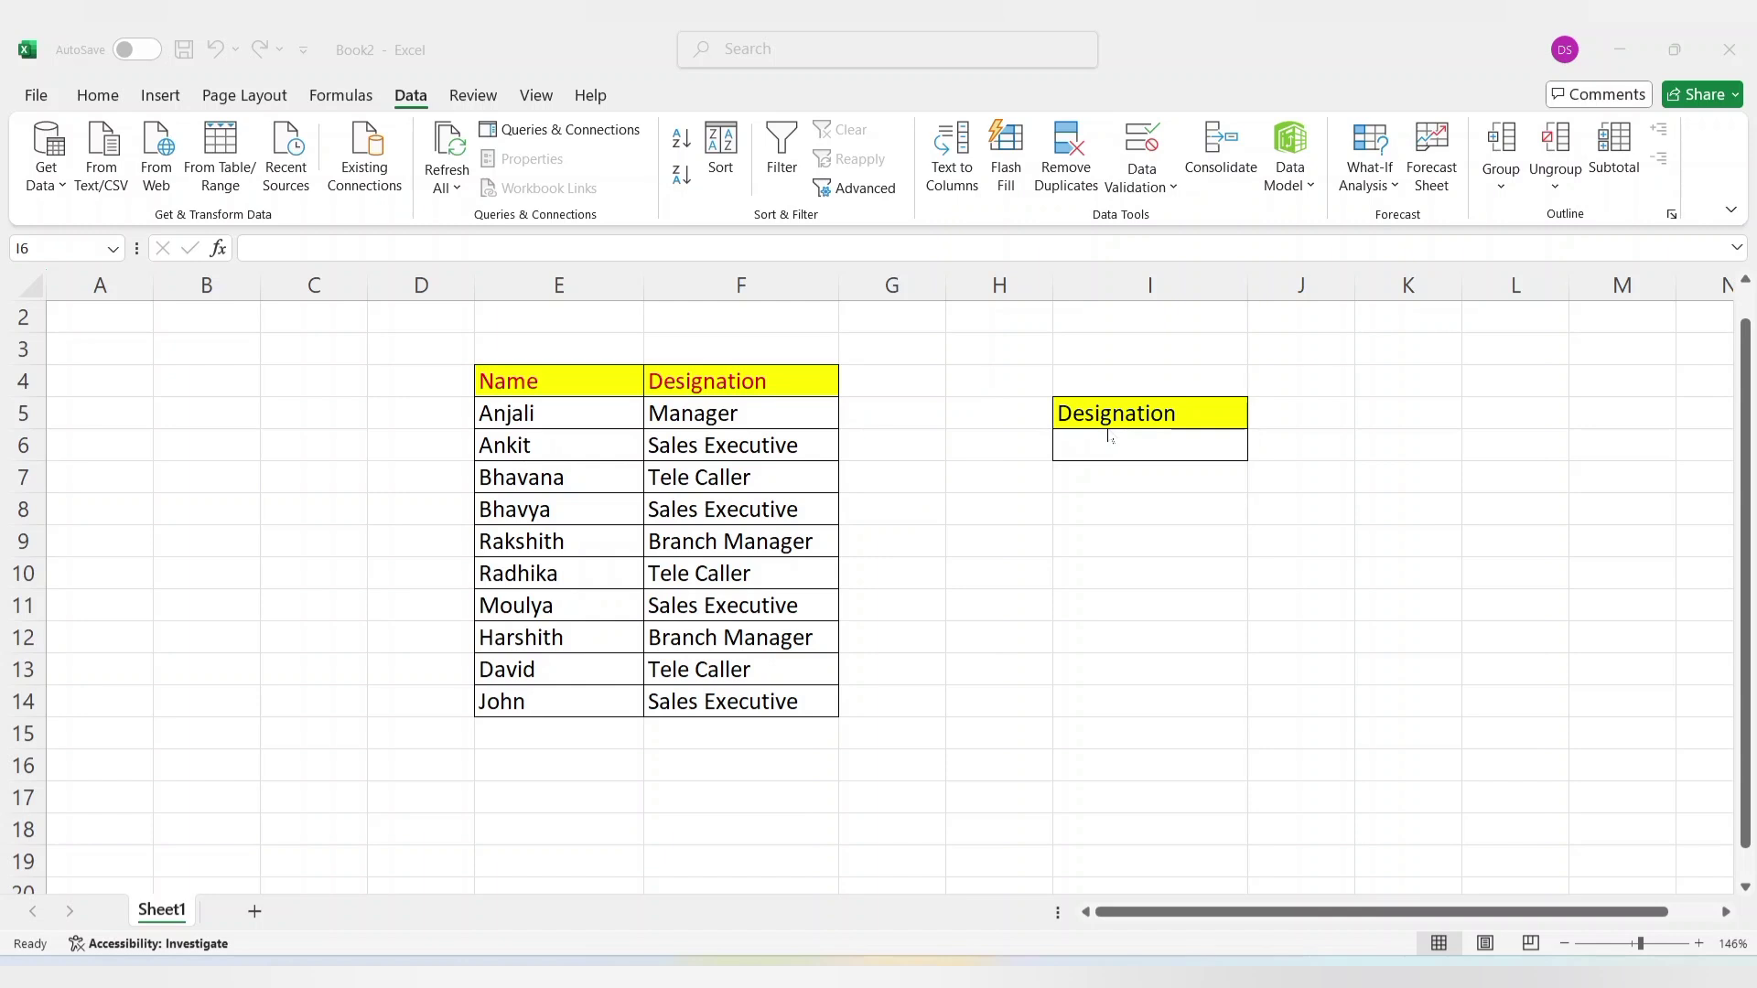
Give cell I6 List data validation sourced from the designations in F5:F14.
{"action": "left_click", "coordinate": [1118, 451]}
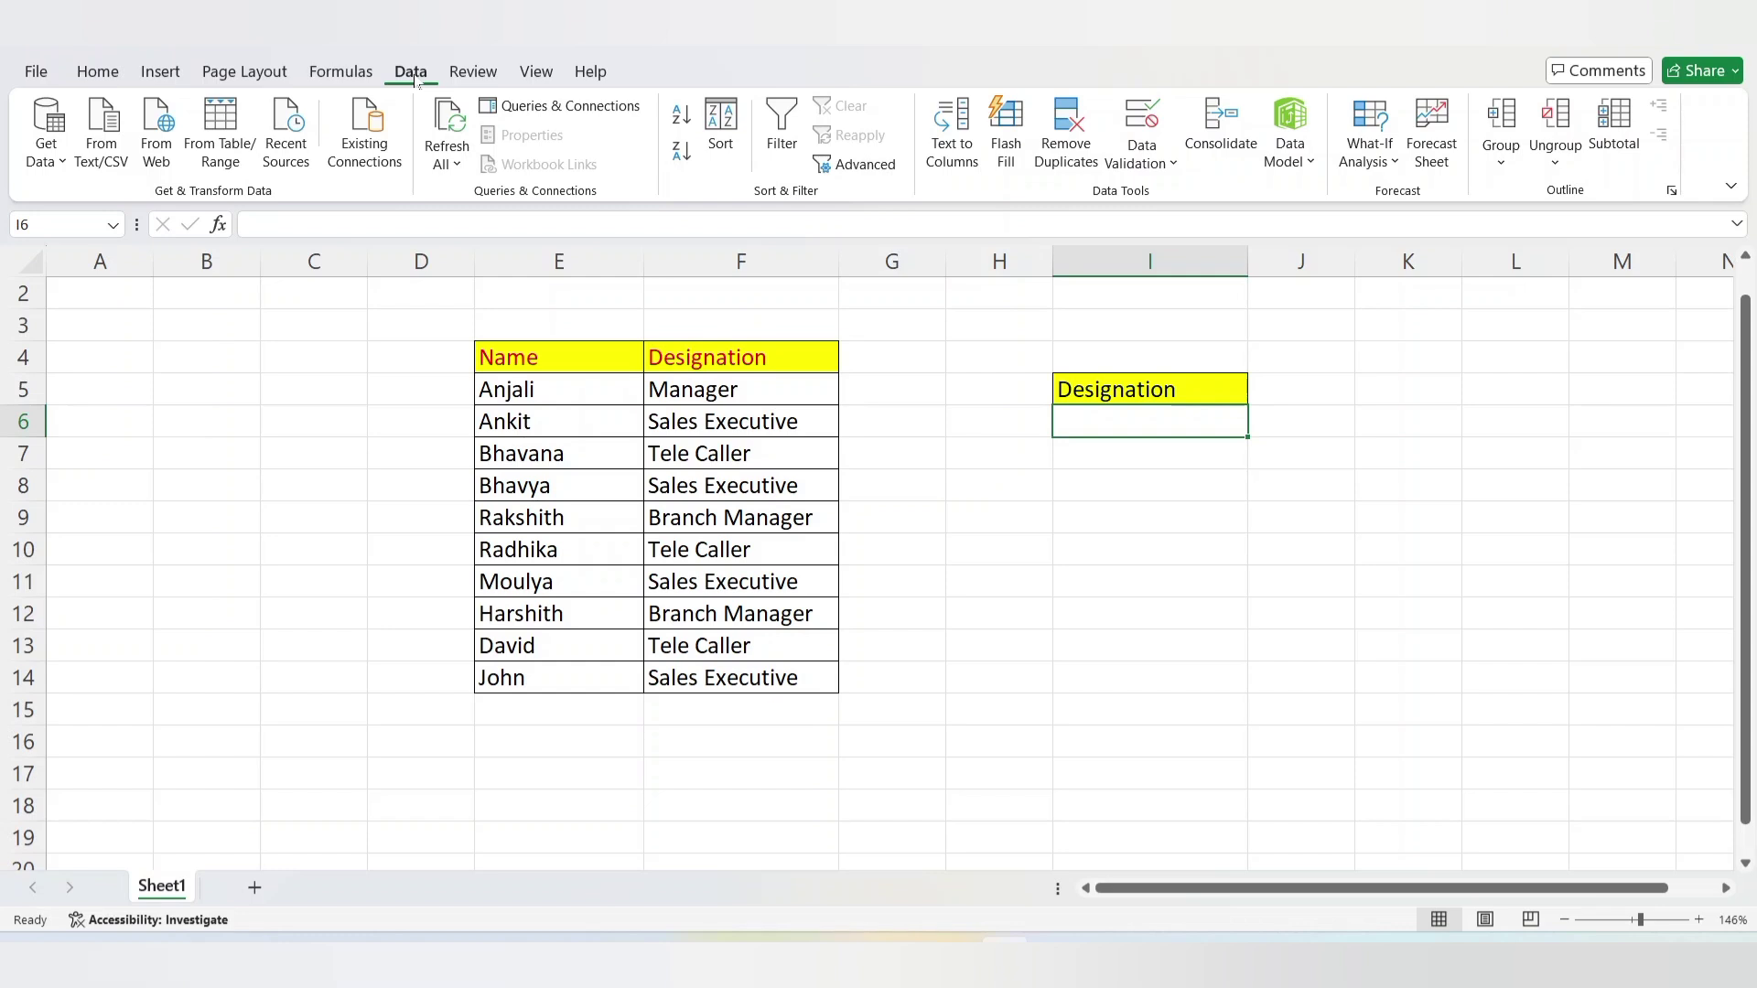
{"action": "left_click", "coordinate": [1143, 158]}
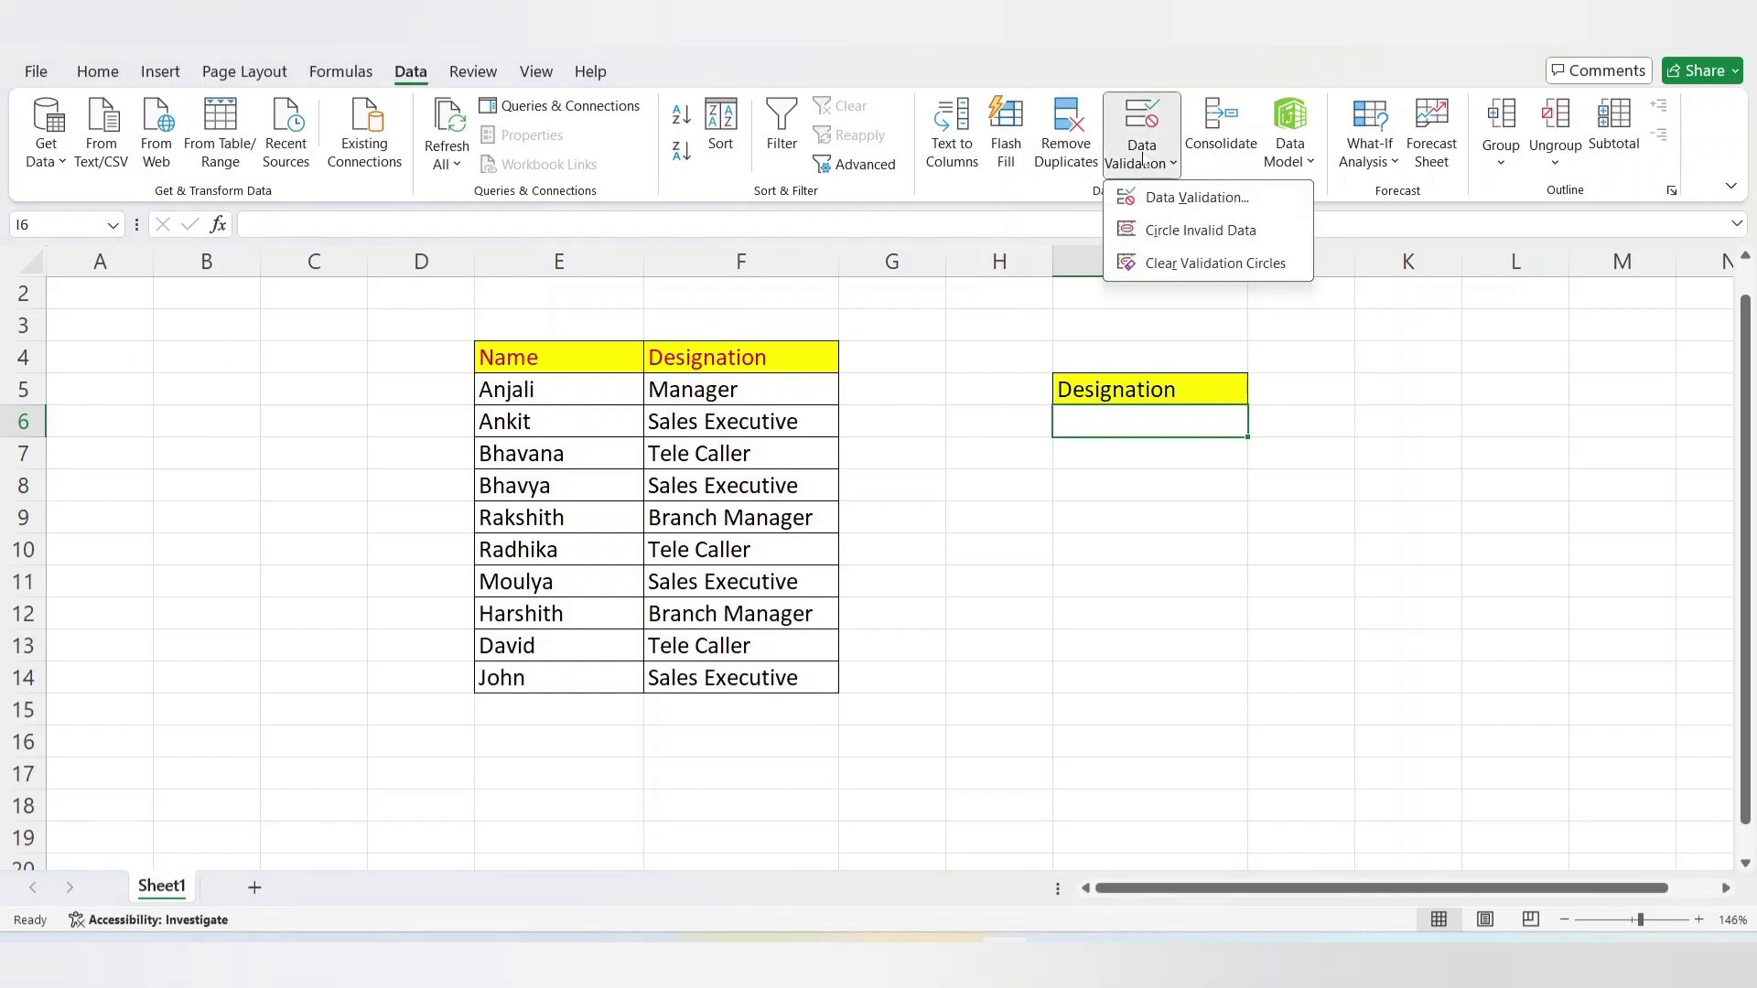
{"action": "left_click", "coordinate": [1189, 202]}
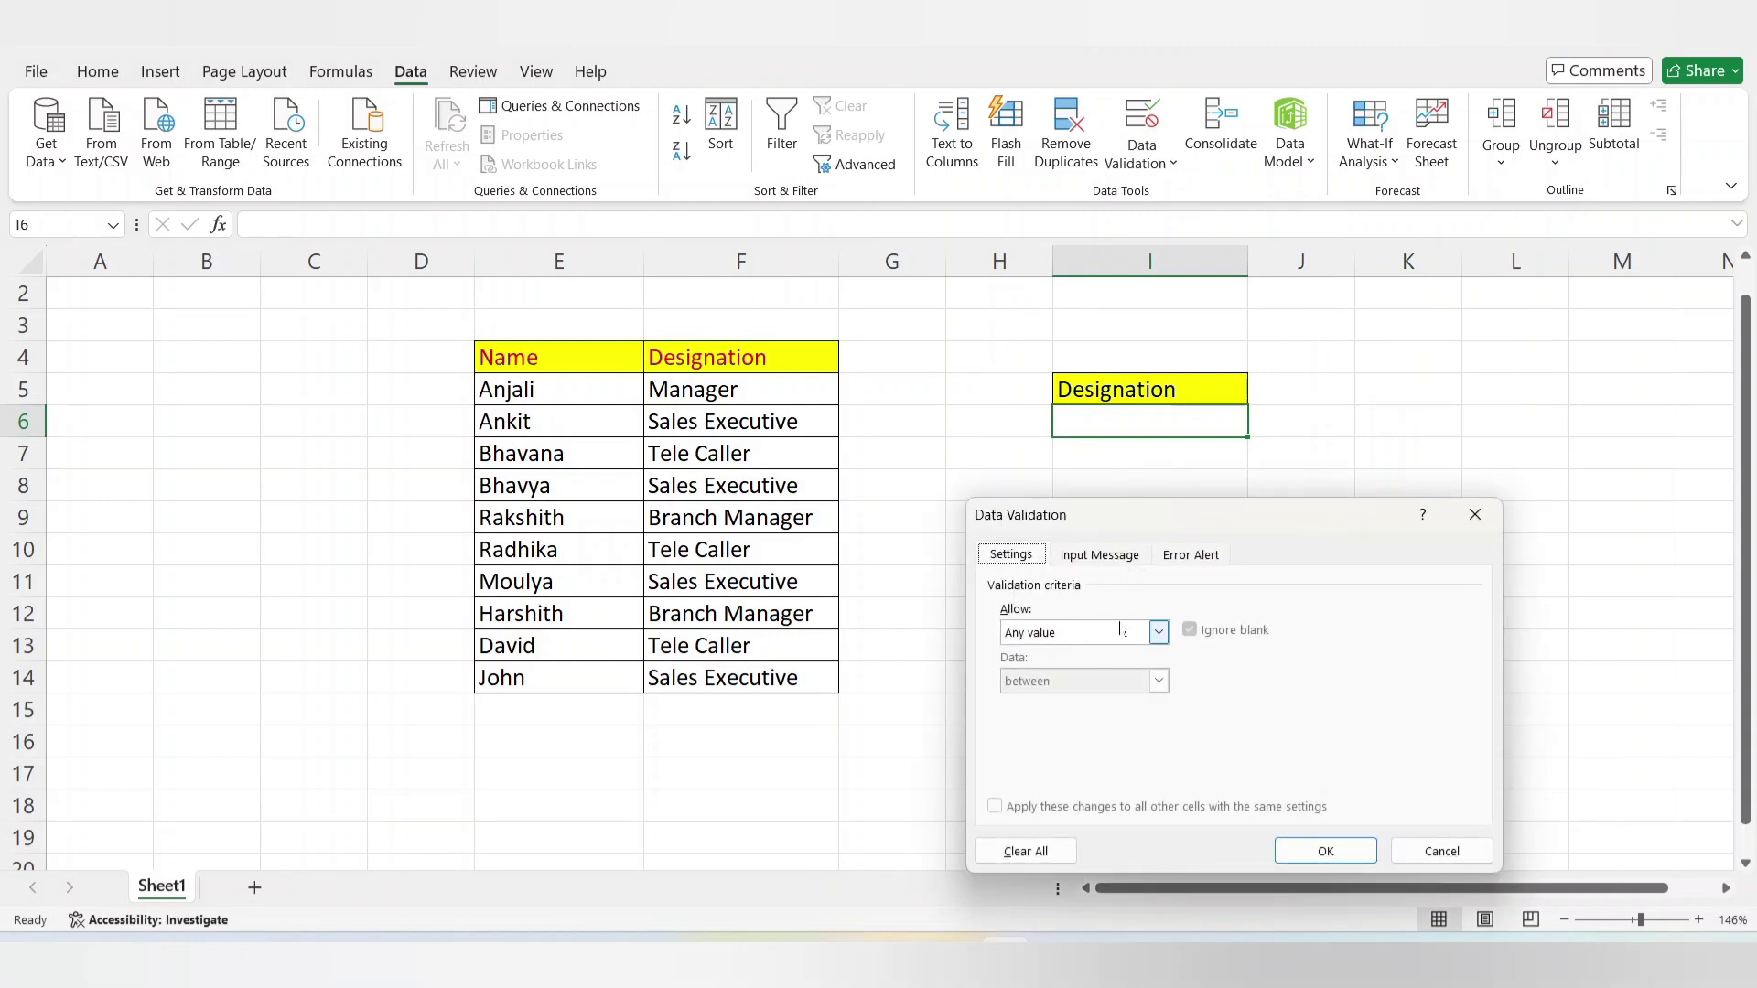
{"action": "left_click_drag", "start_coordinate": [1207, 529], "coordinate": [1226, 498]}
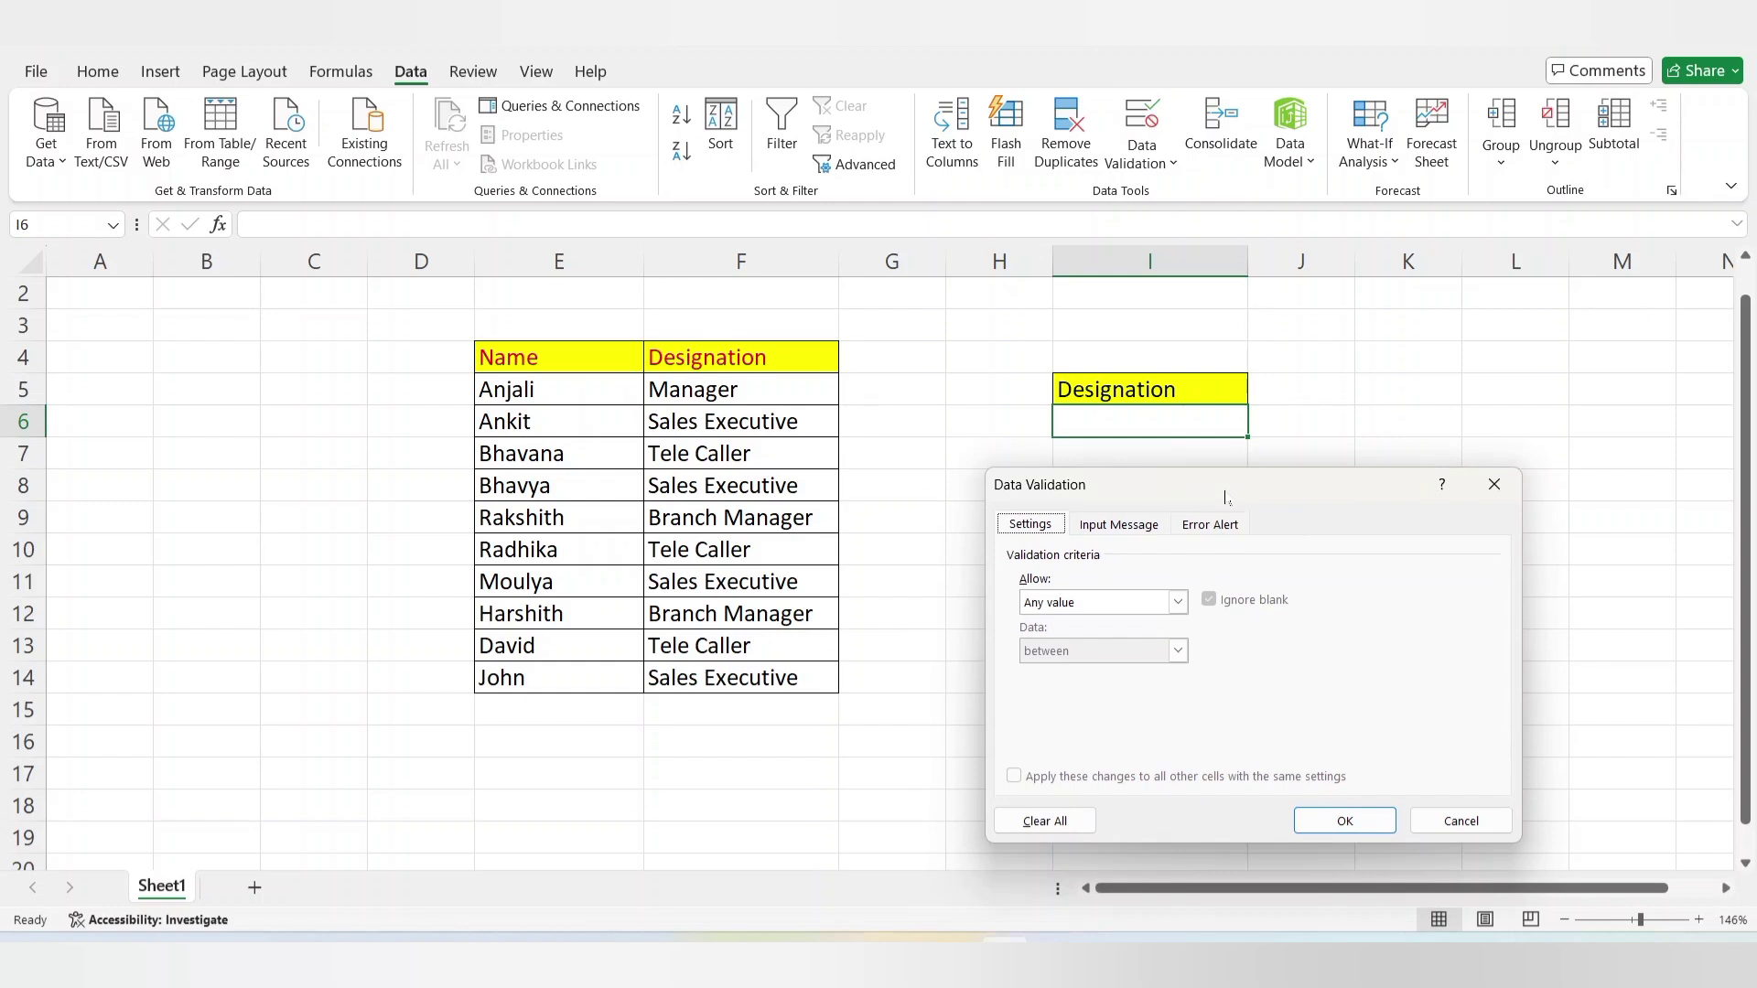
{"action": "left_click", "coordinate": [1178, 602]}
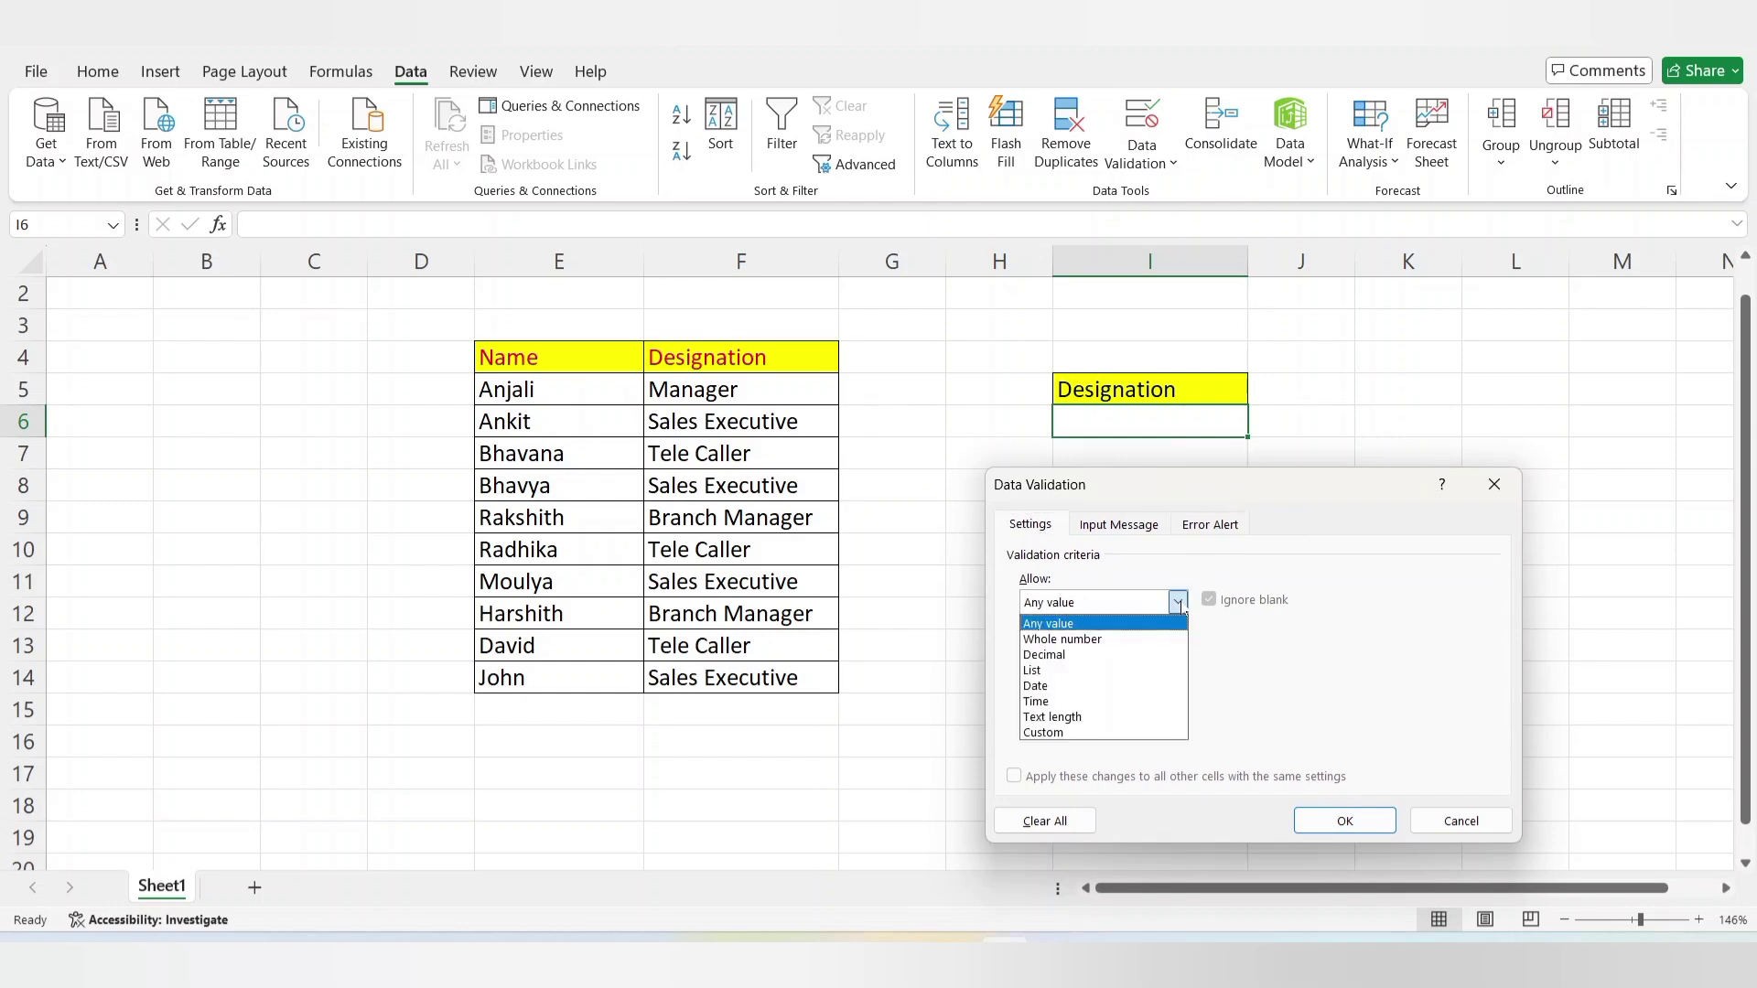
{"action": "left_click", "coordinate": [1095, 670]}
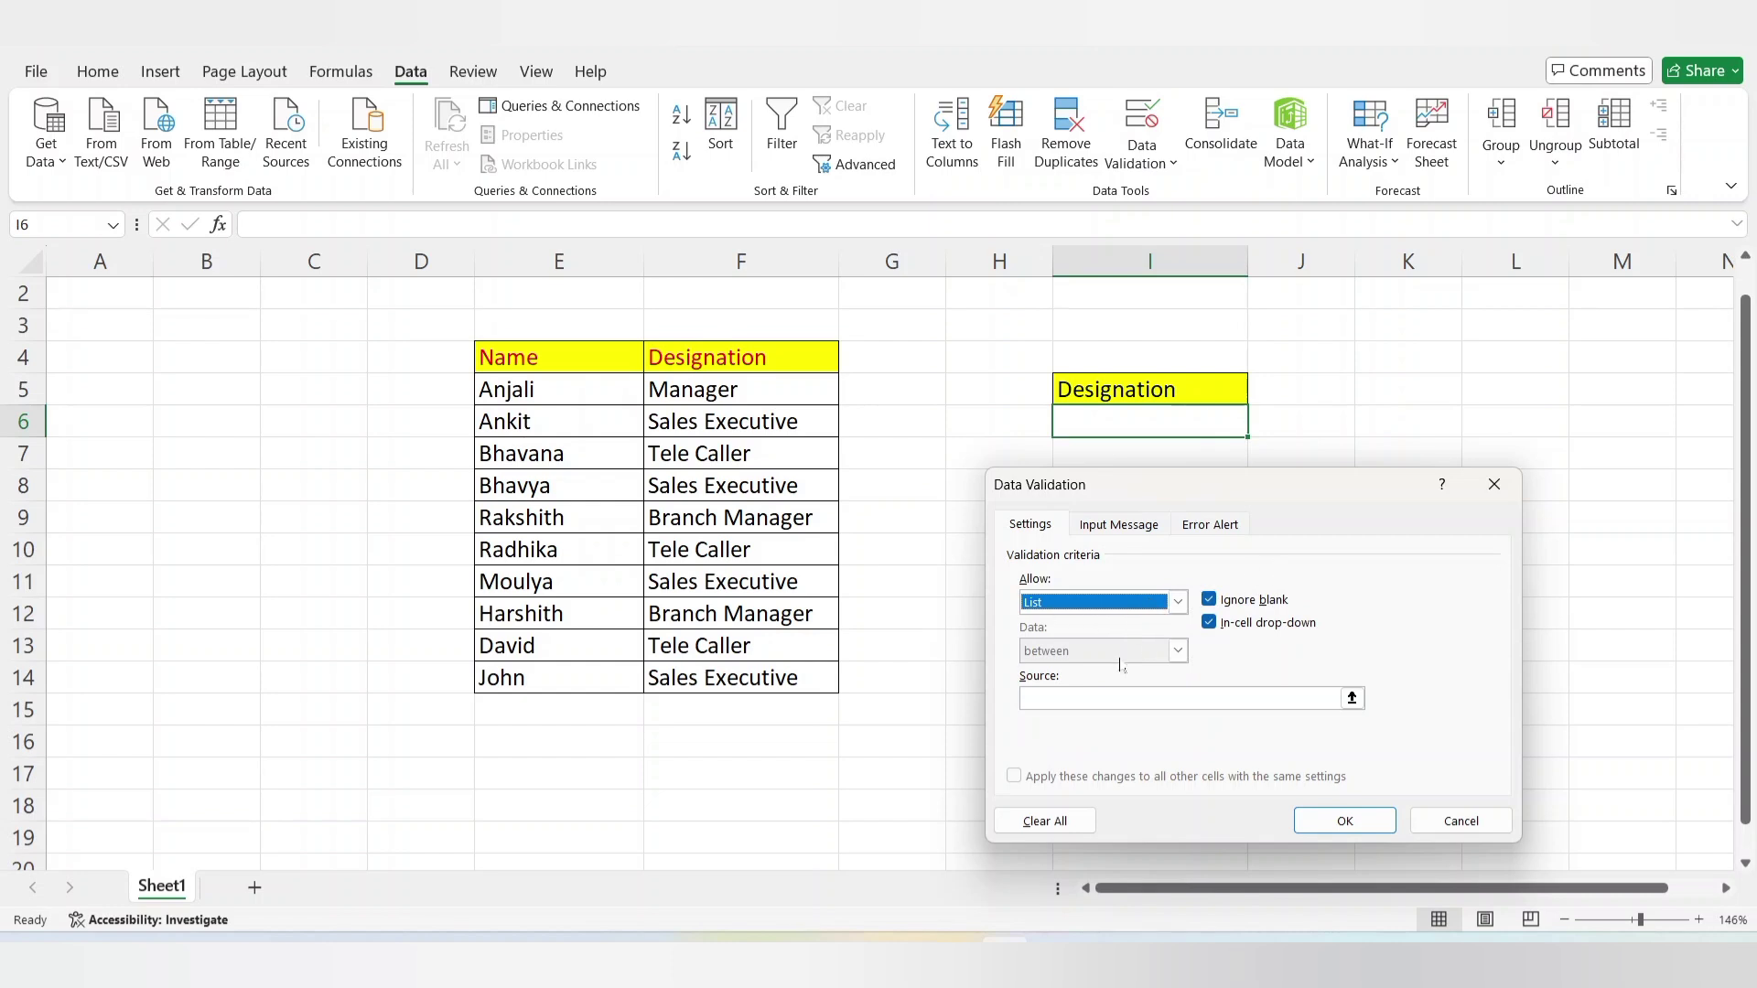
{"action": "left_click", "coordinate": [1025, 698]}
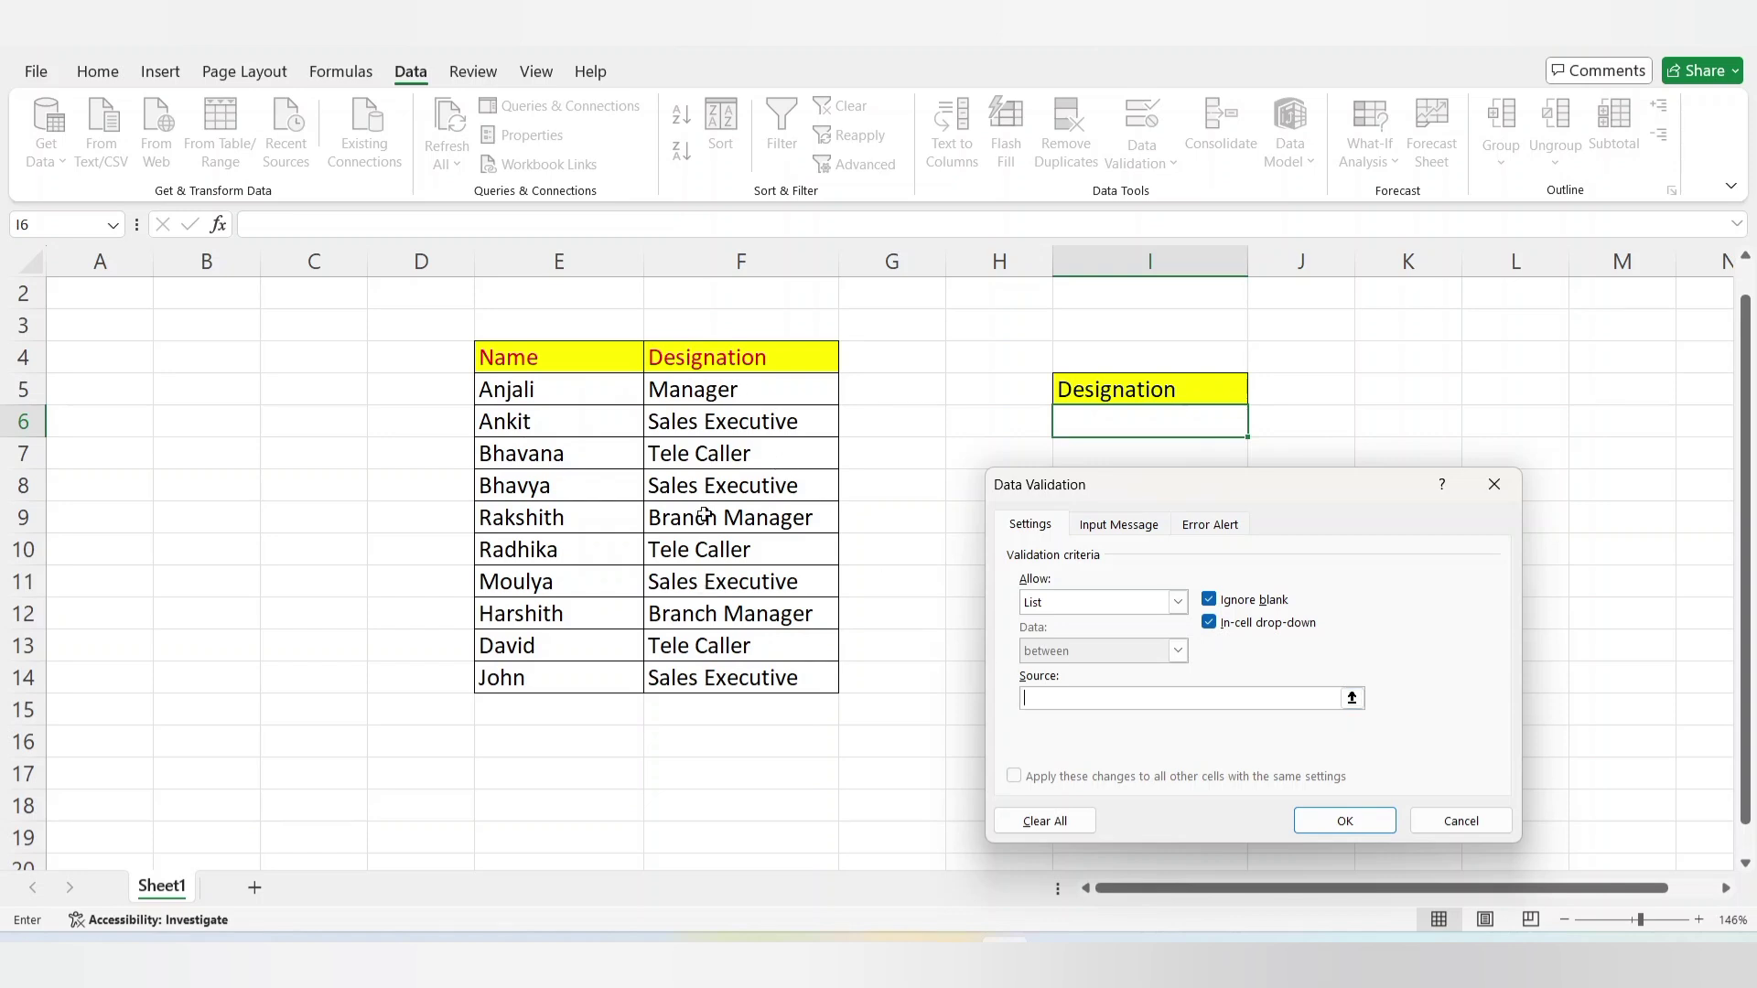
{"action": "left_click_drag", "start_coordinate": [703, 386], "coordinate": [695, 675]}
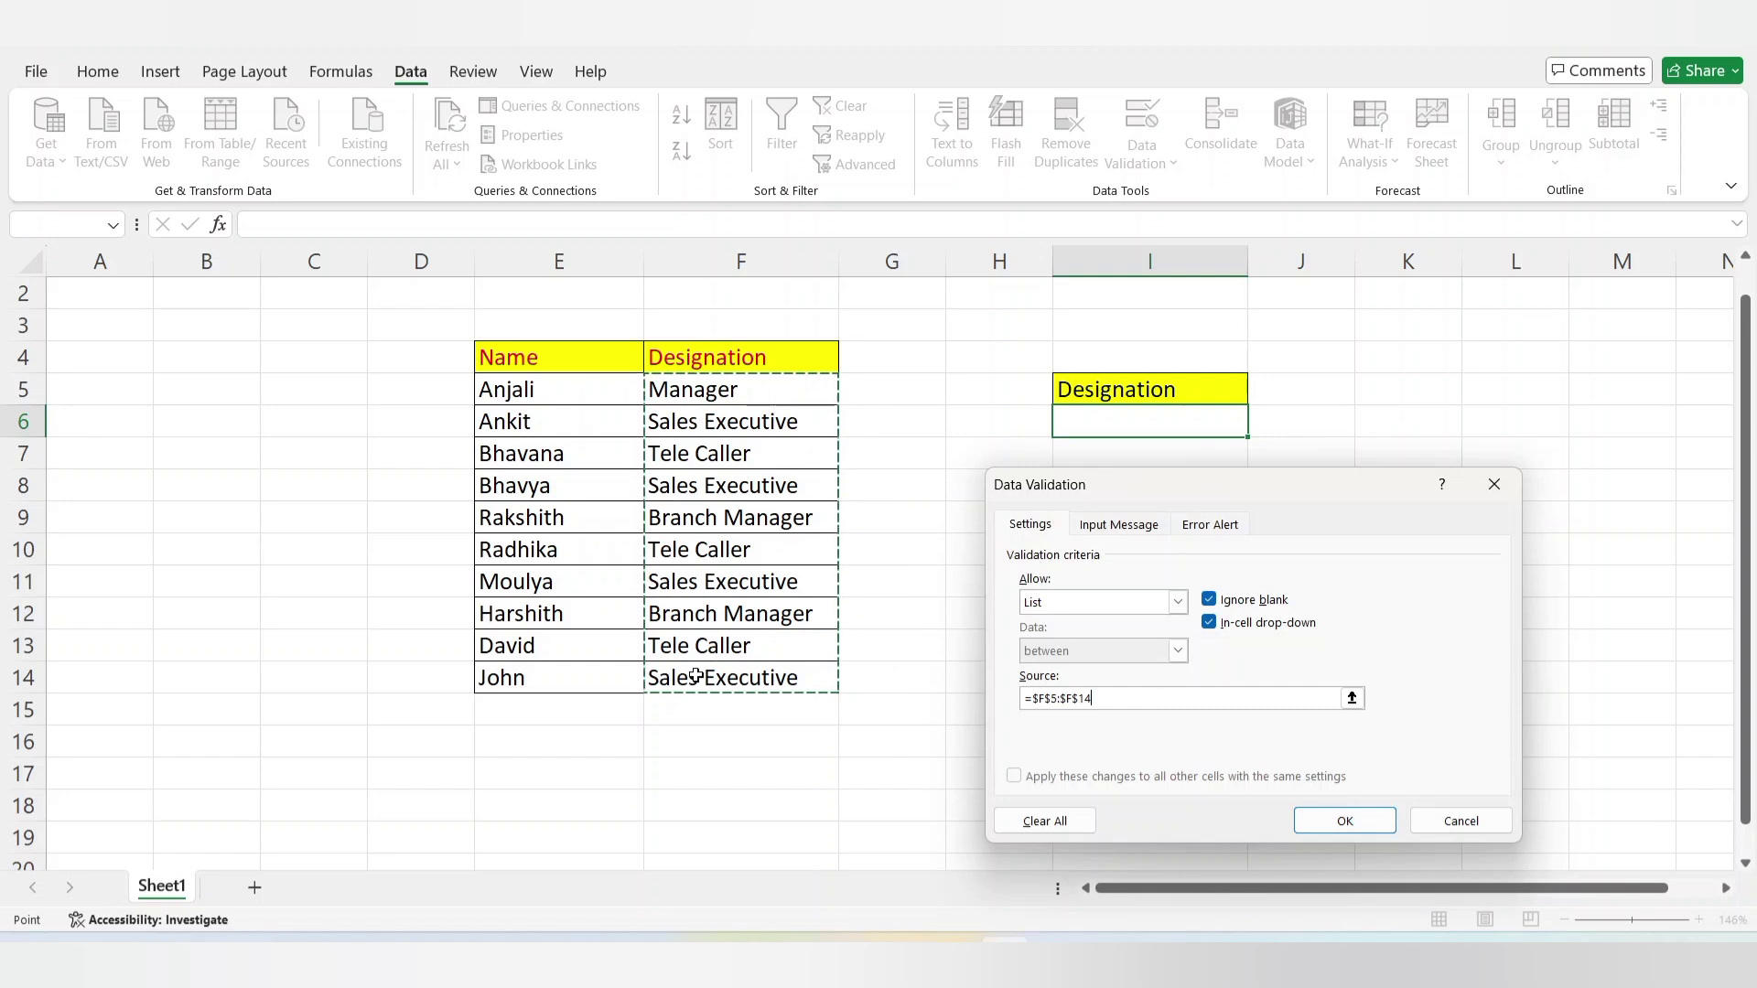
{"action": "left_click", "coordinate": [1333, 822]}
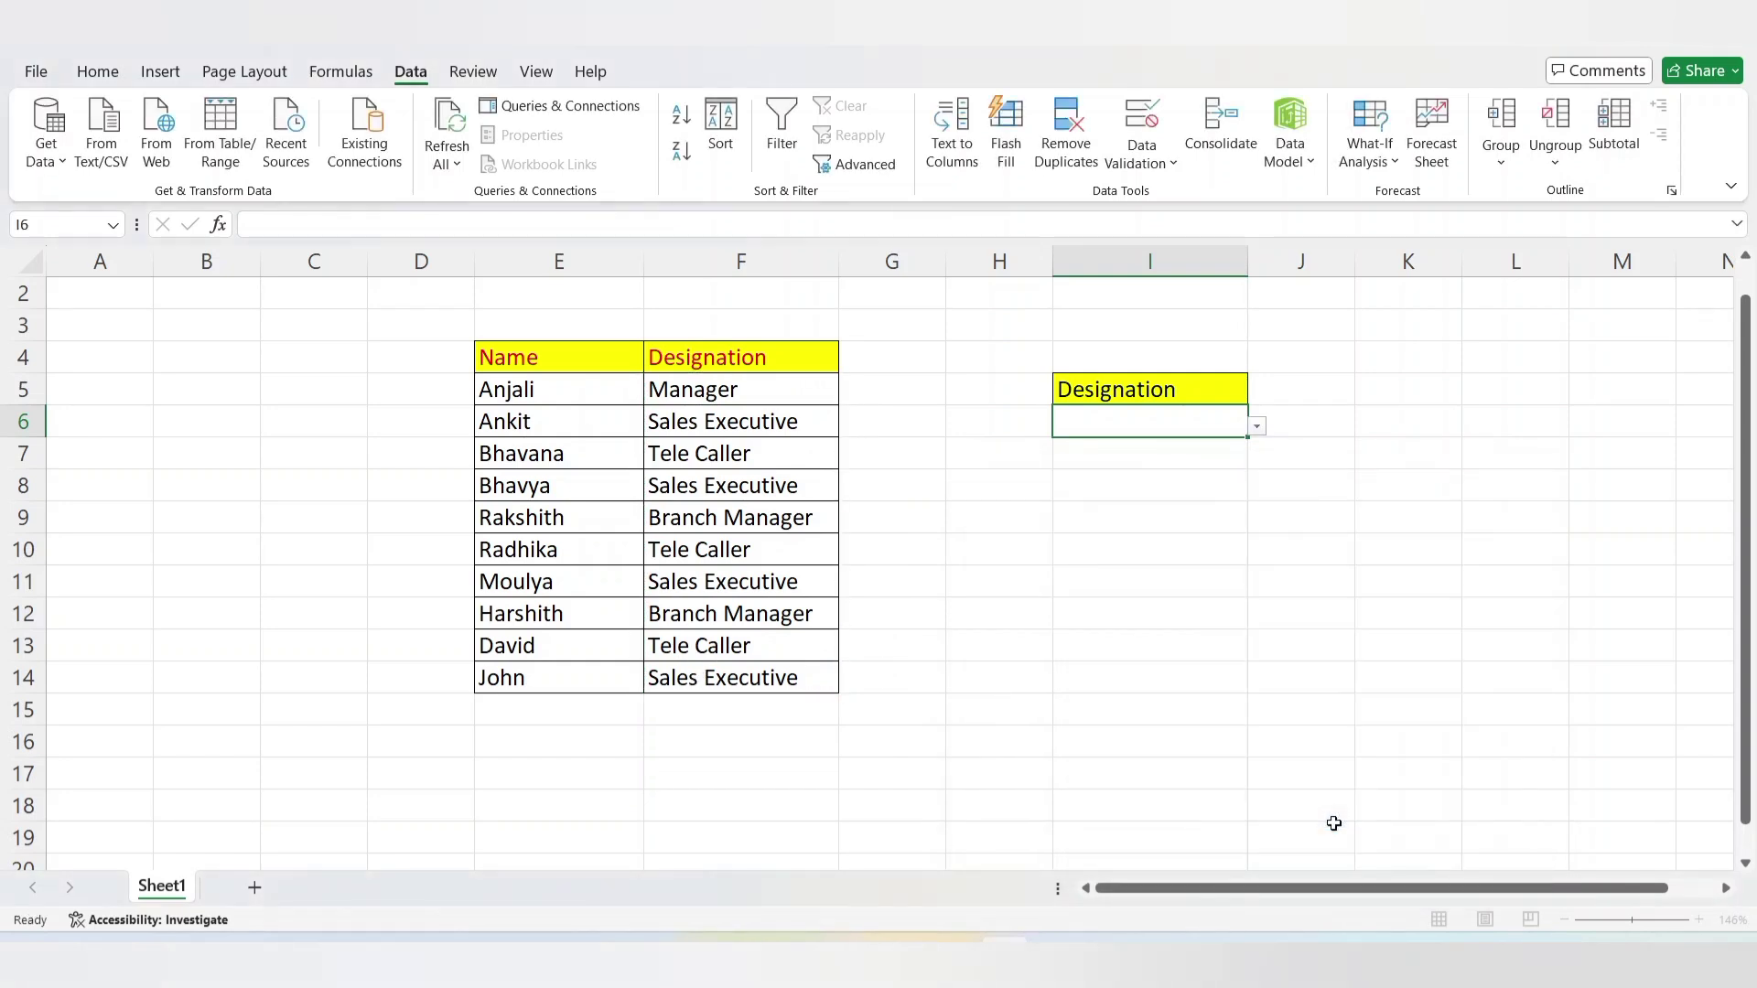
Pick Sales Executive for I6 from its new drop-down list.
{"action": "left_click", "coordinate": [1257, 428]}
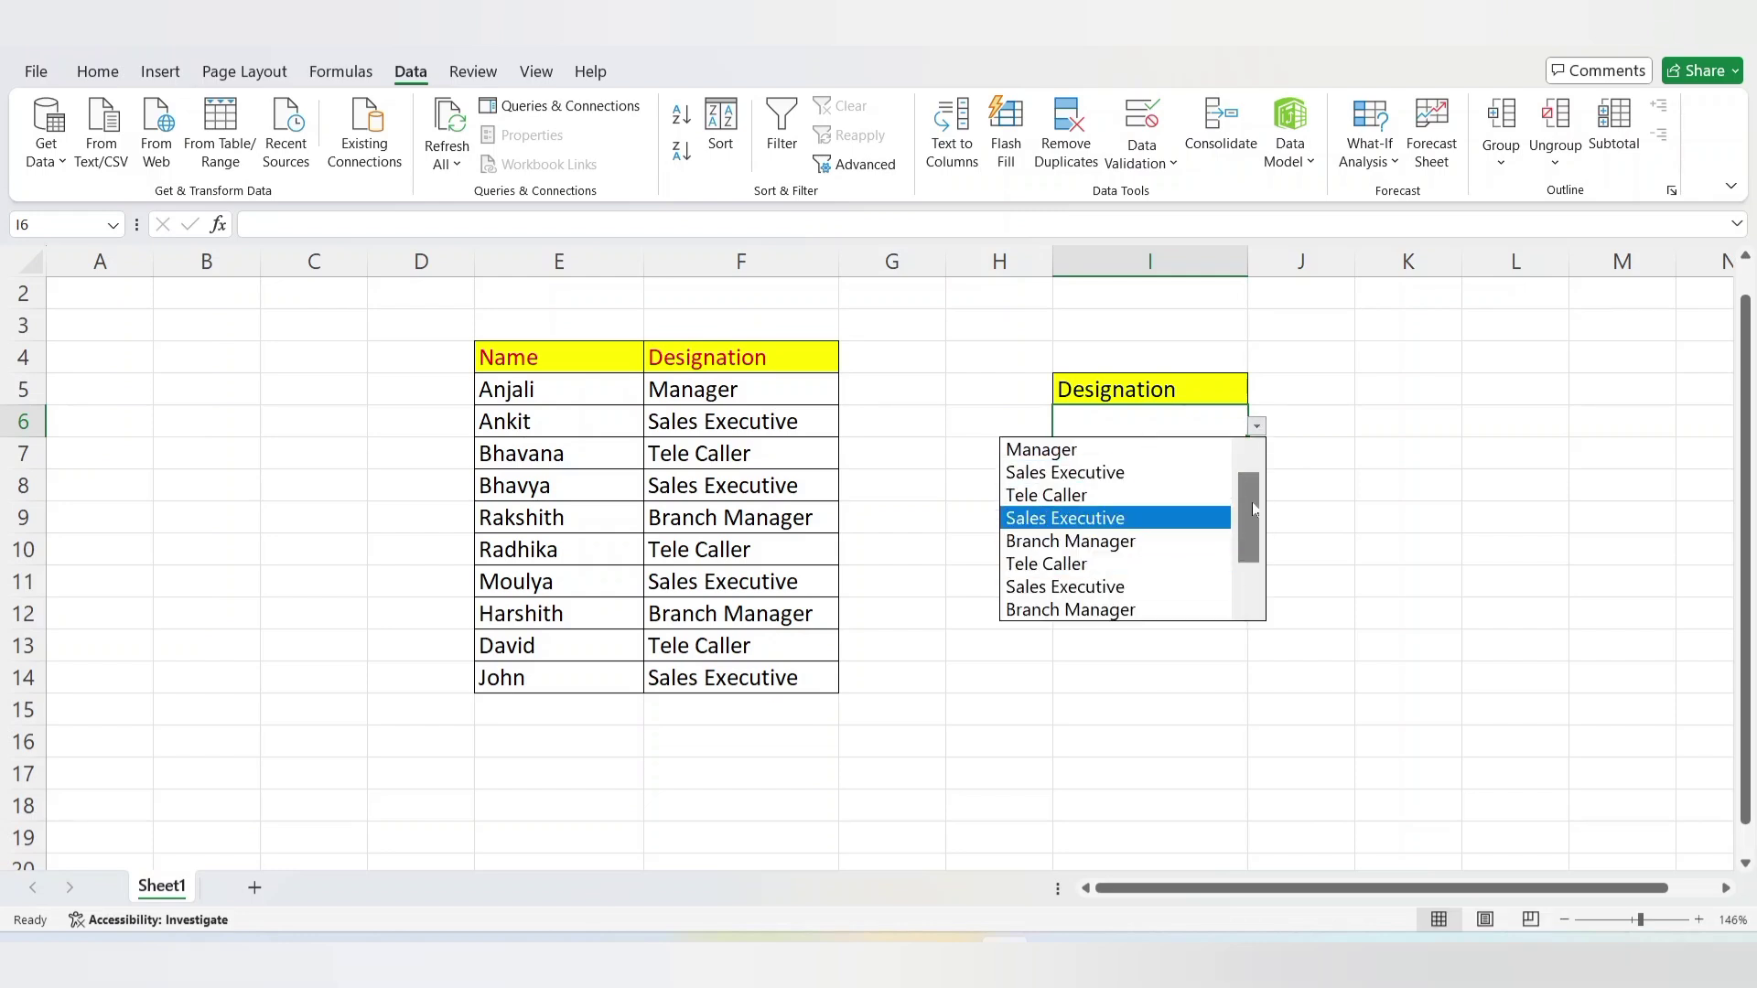
{"action": "scroll", "coordinate": [1116, 495], "scroll_direction": "down", "scroll_amount": 2}
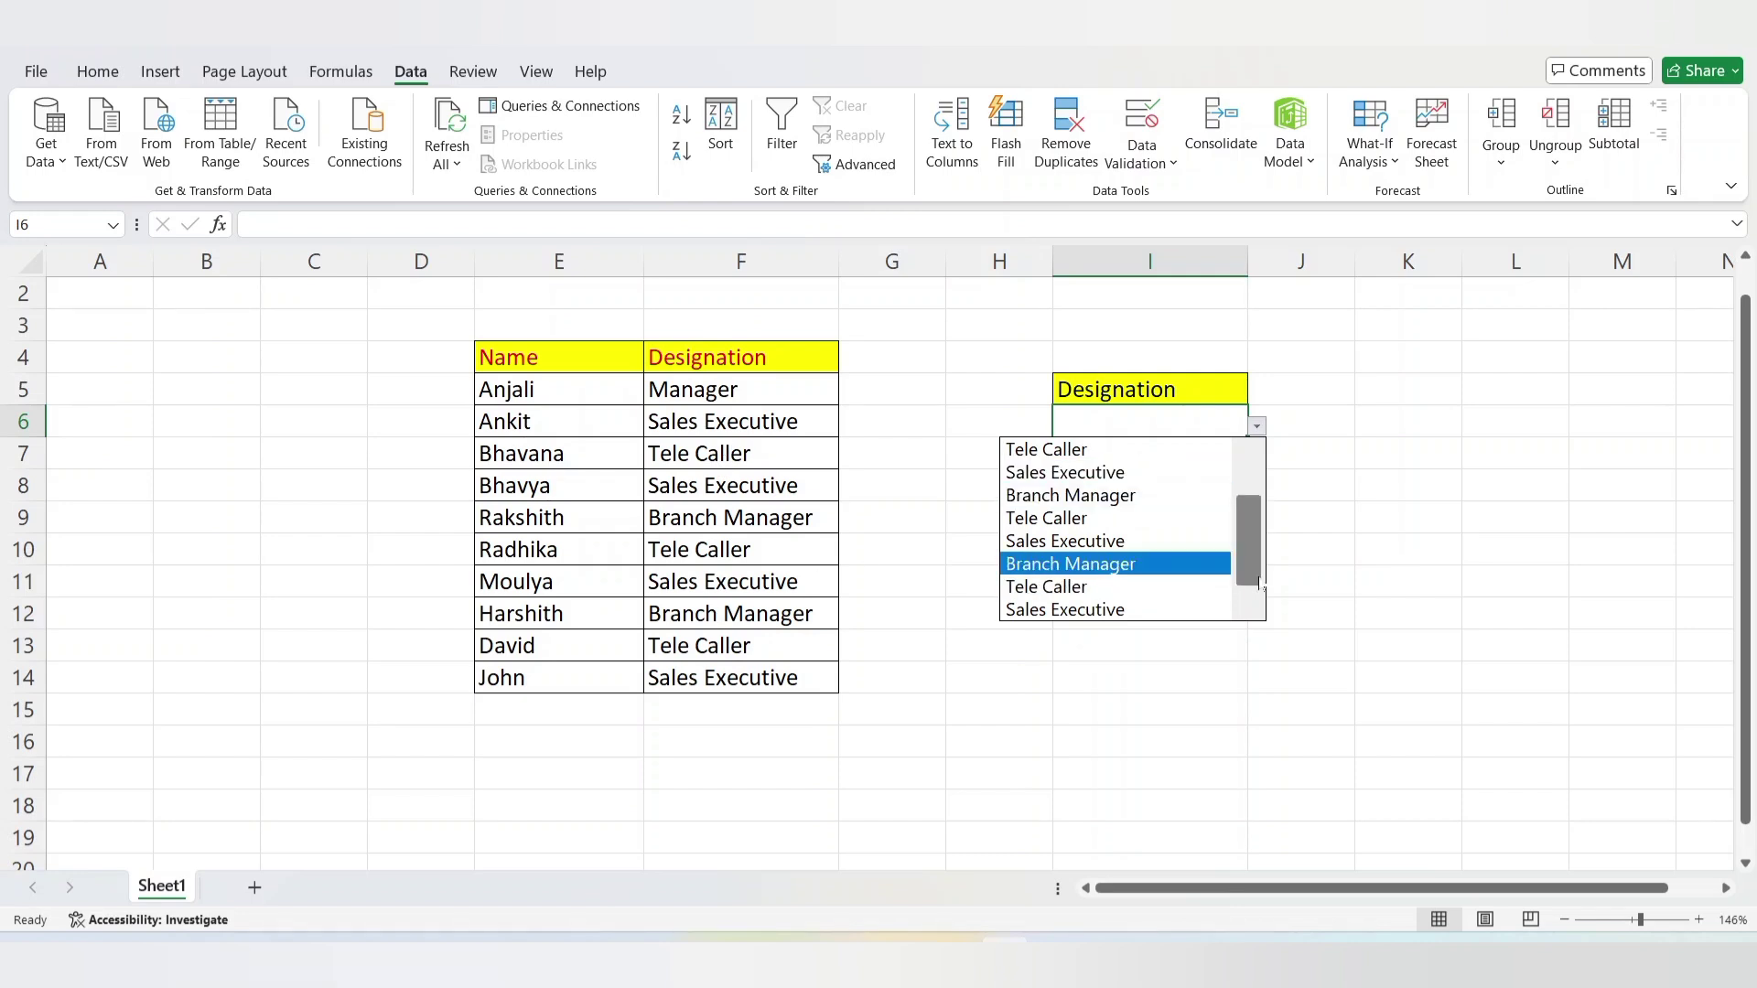
{"action": "left_click_drag", "start_coordinate": [1243, 560], "coordinate": [1244, 538]}
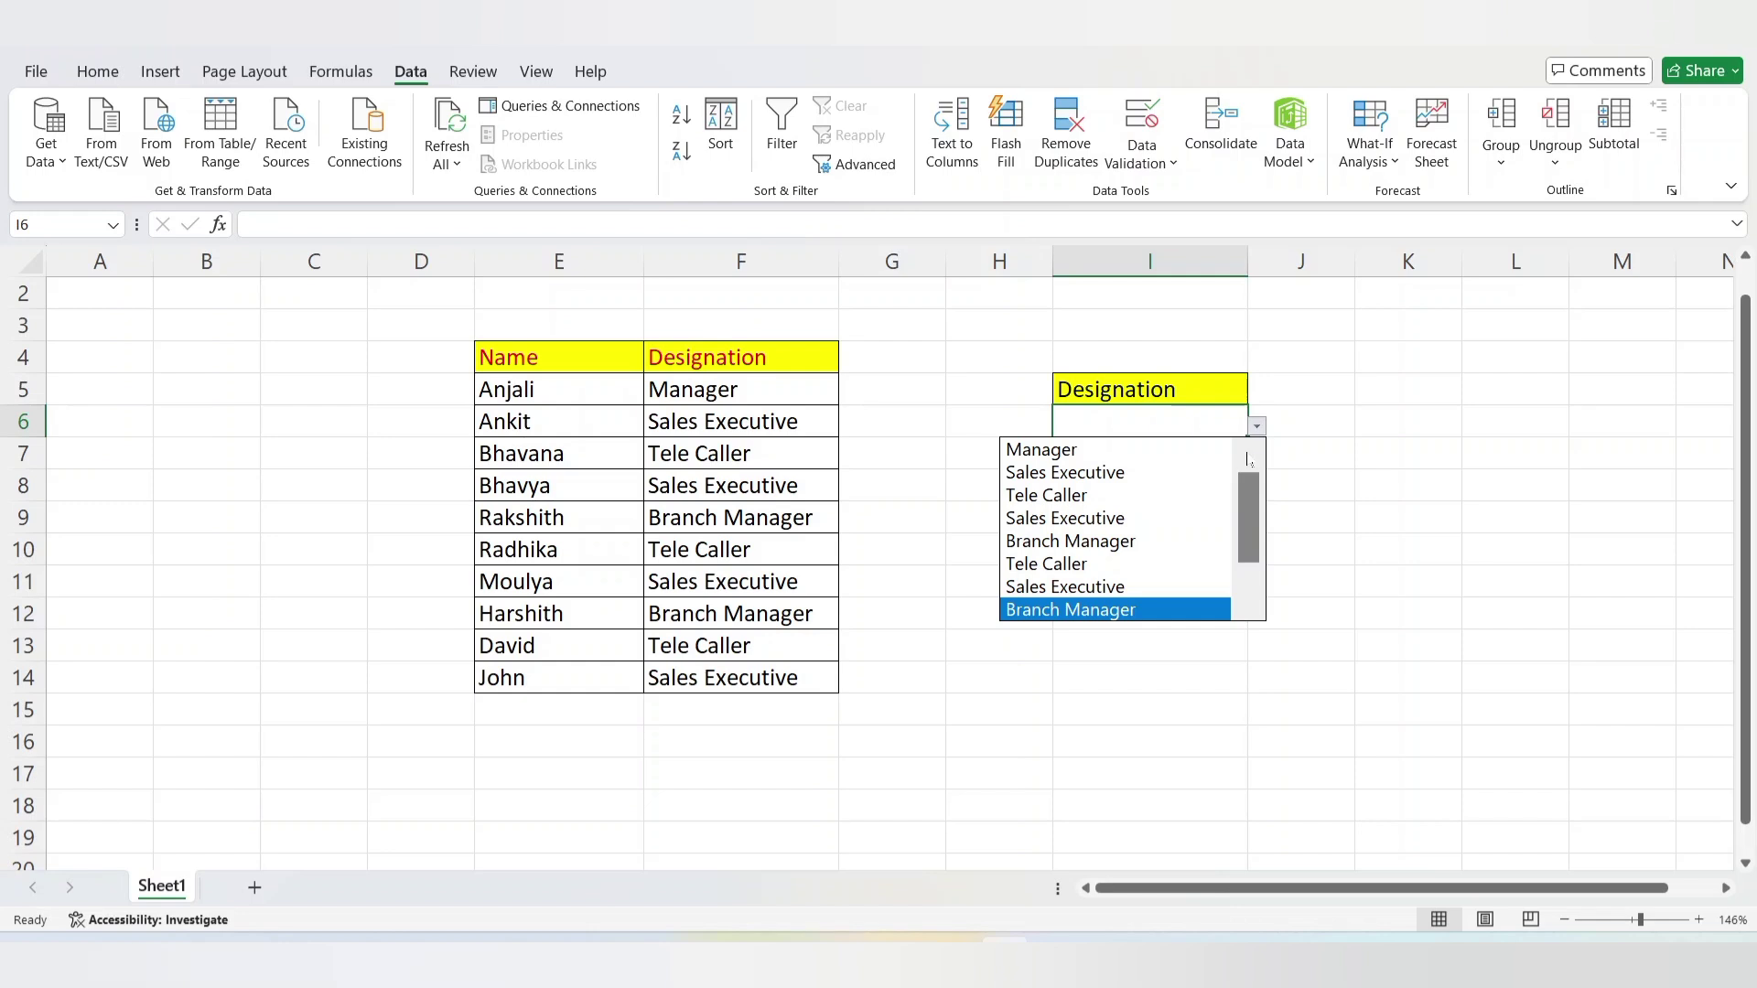
{"action": "left_click", "coordinate": [1297, 413]}
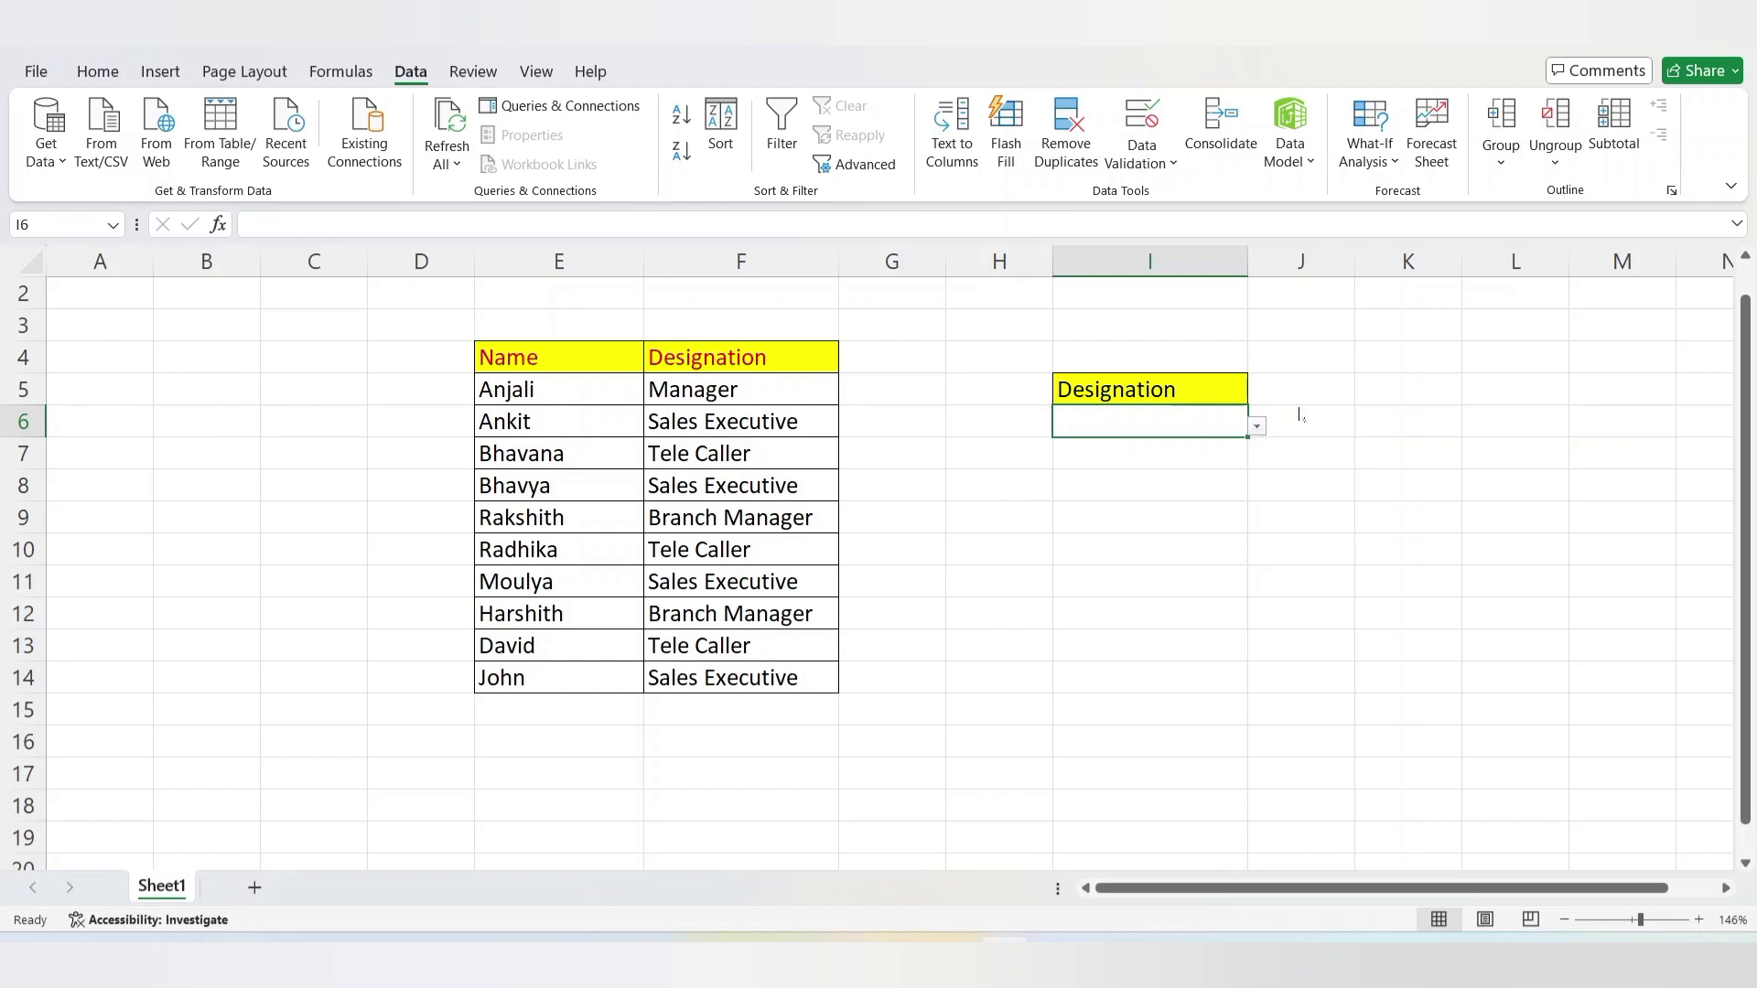
{"action": "left_click", "coordinate": [1258, 428]}
{"action": "left_click", "coordinate": [1098, 468]}
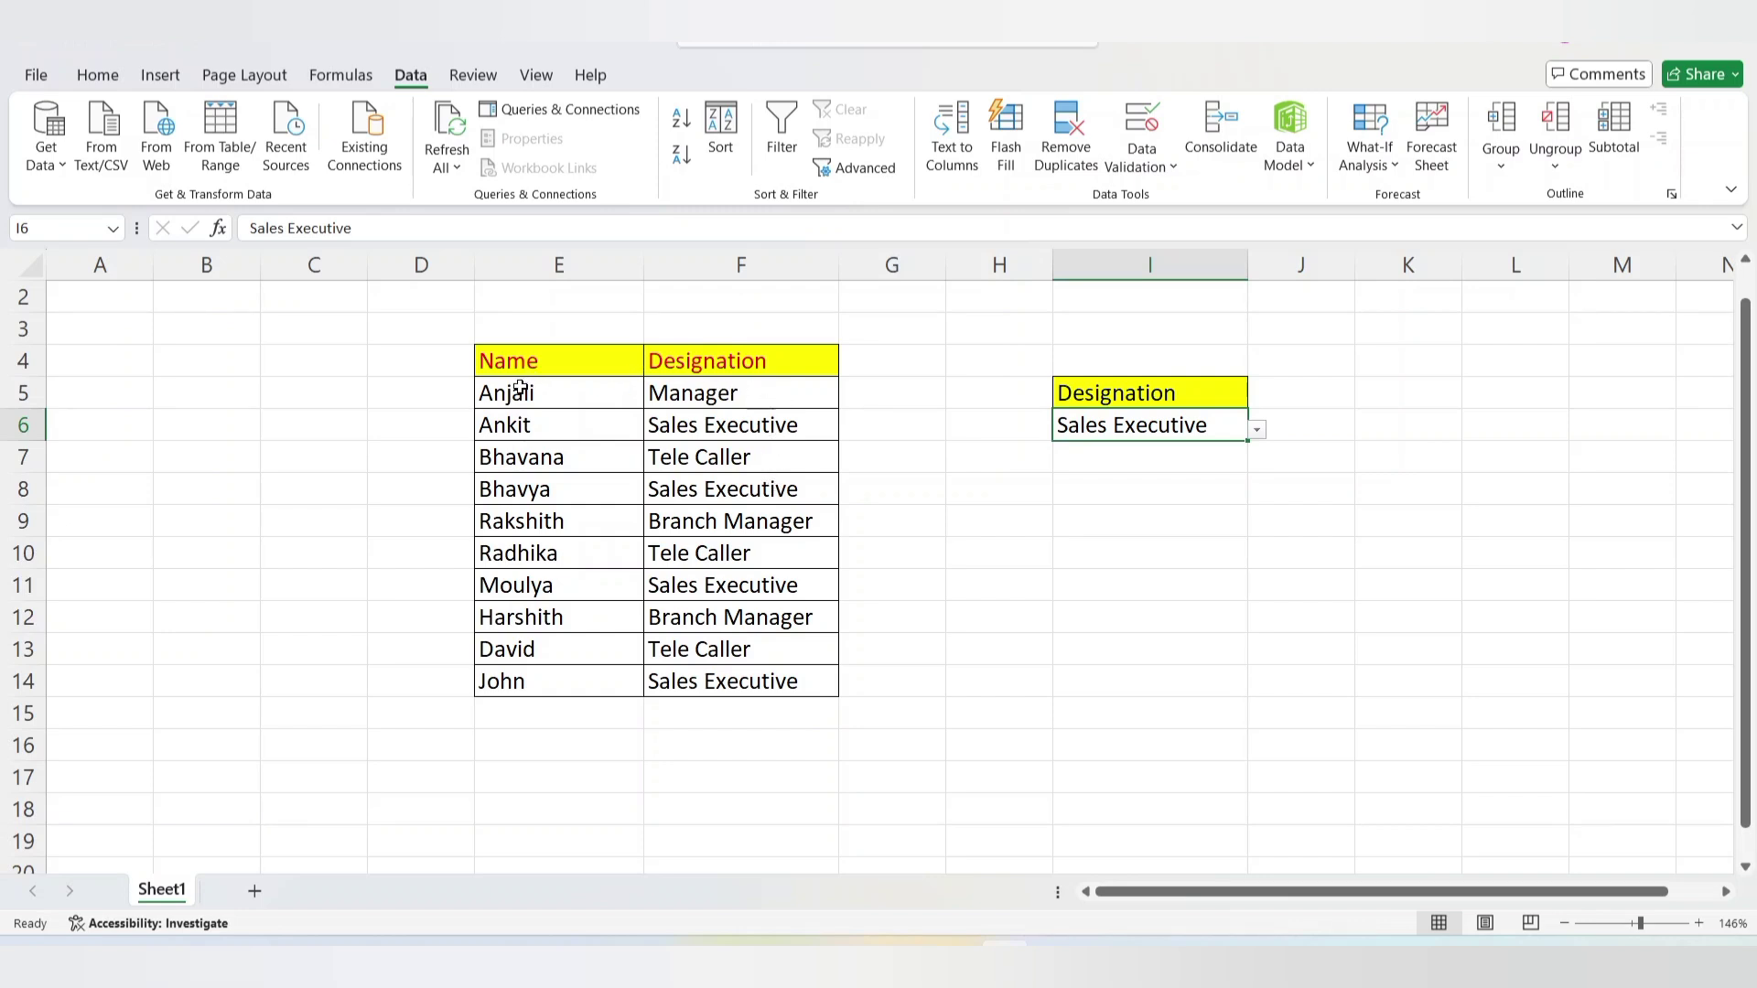
Select E5:F14 and begin a New Rule under Conditional Formatting.
{"action": "left_click_drag", "start_coordinate": [519, 392], "coordinate": [774, 673]}
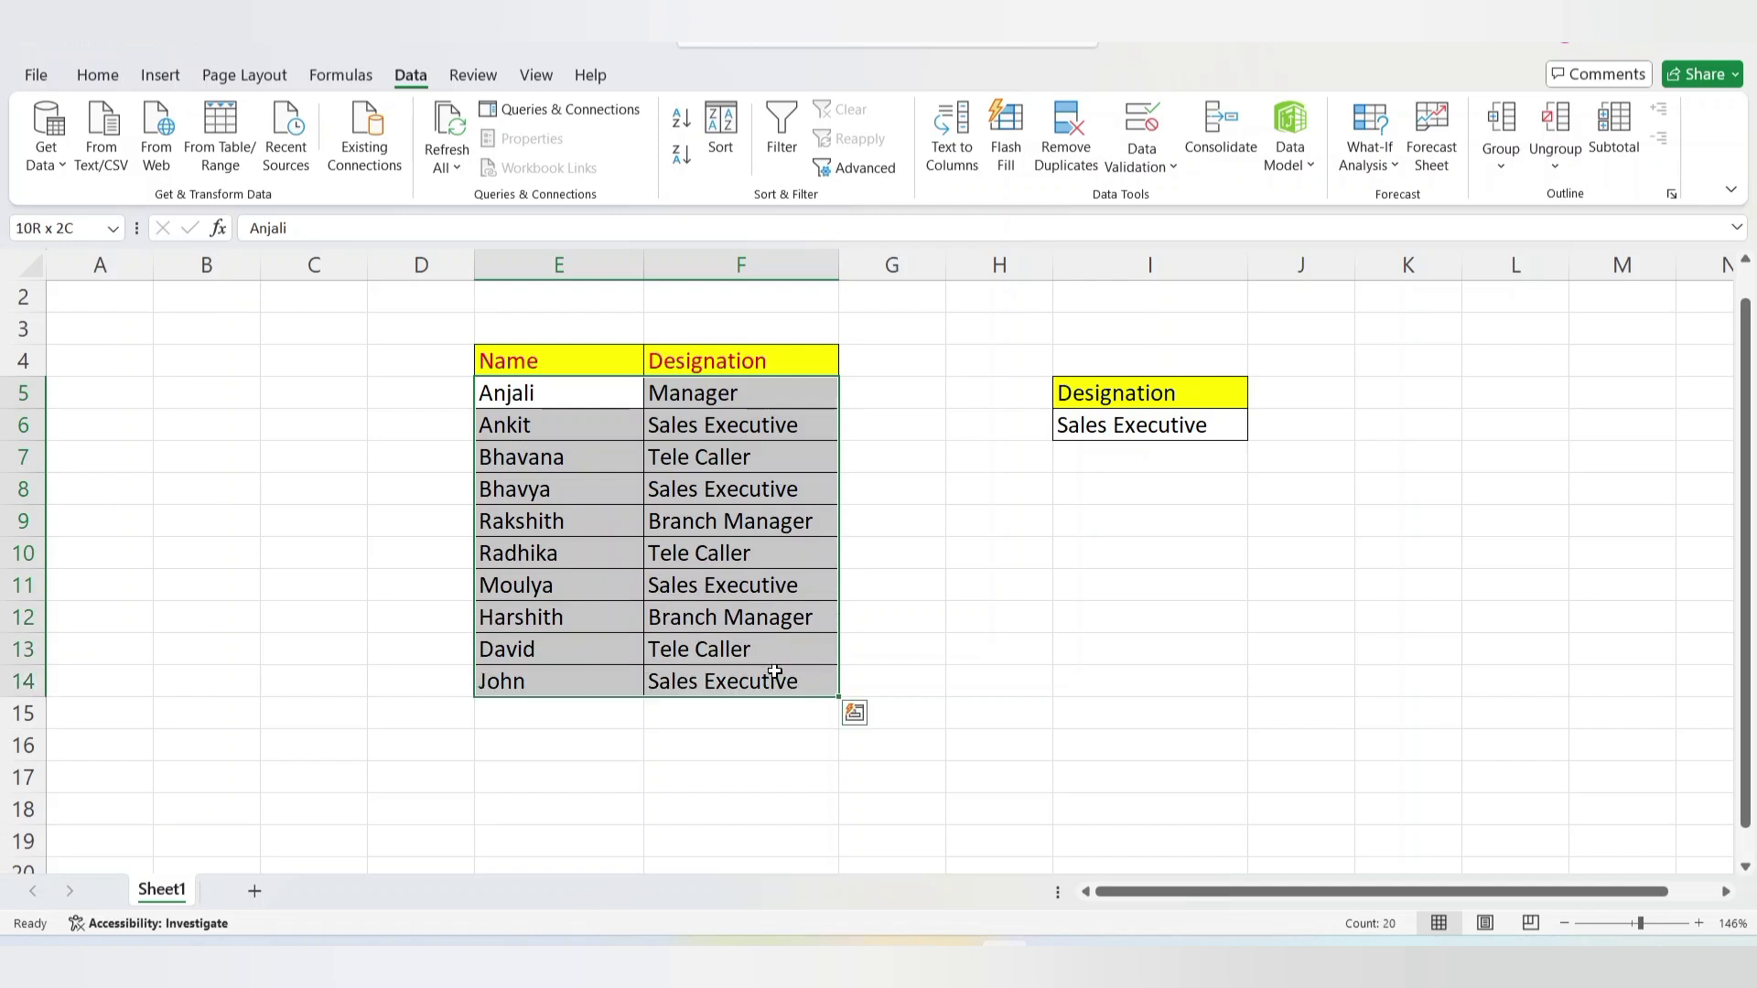
{"action": "left_click", "coordinate": [108, 79]}
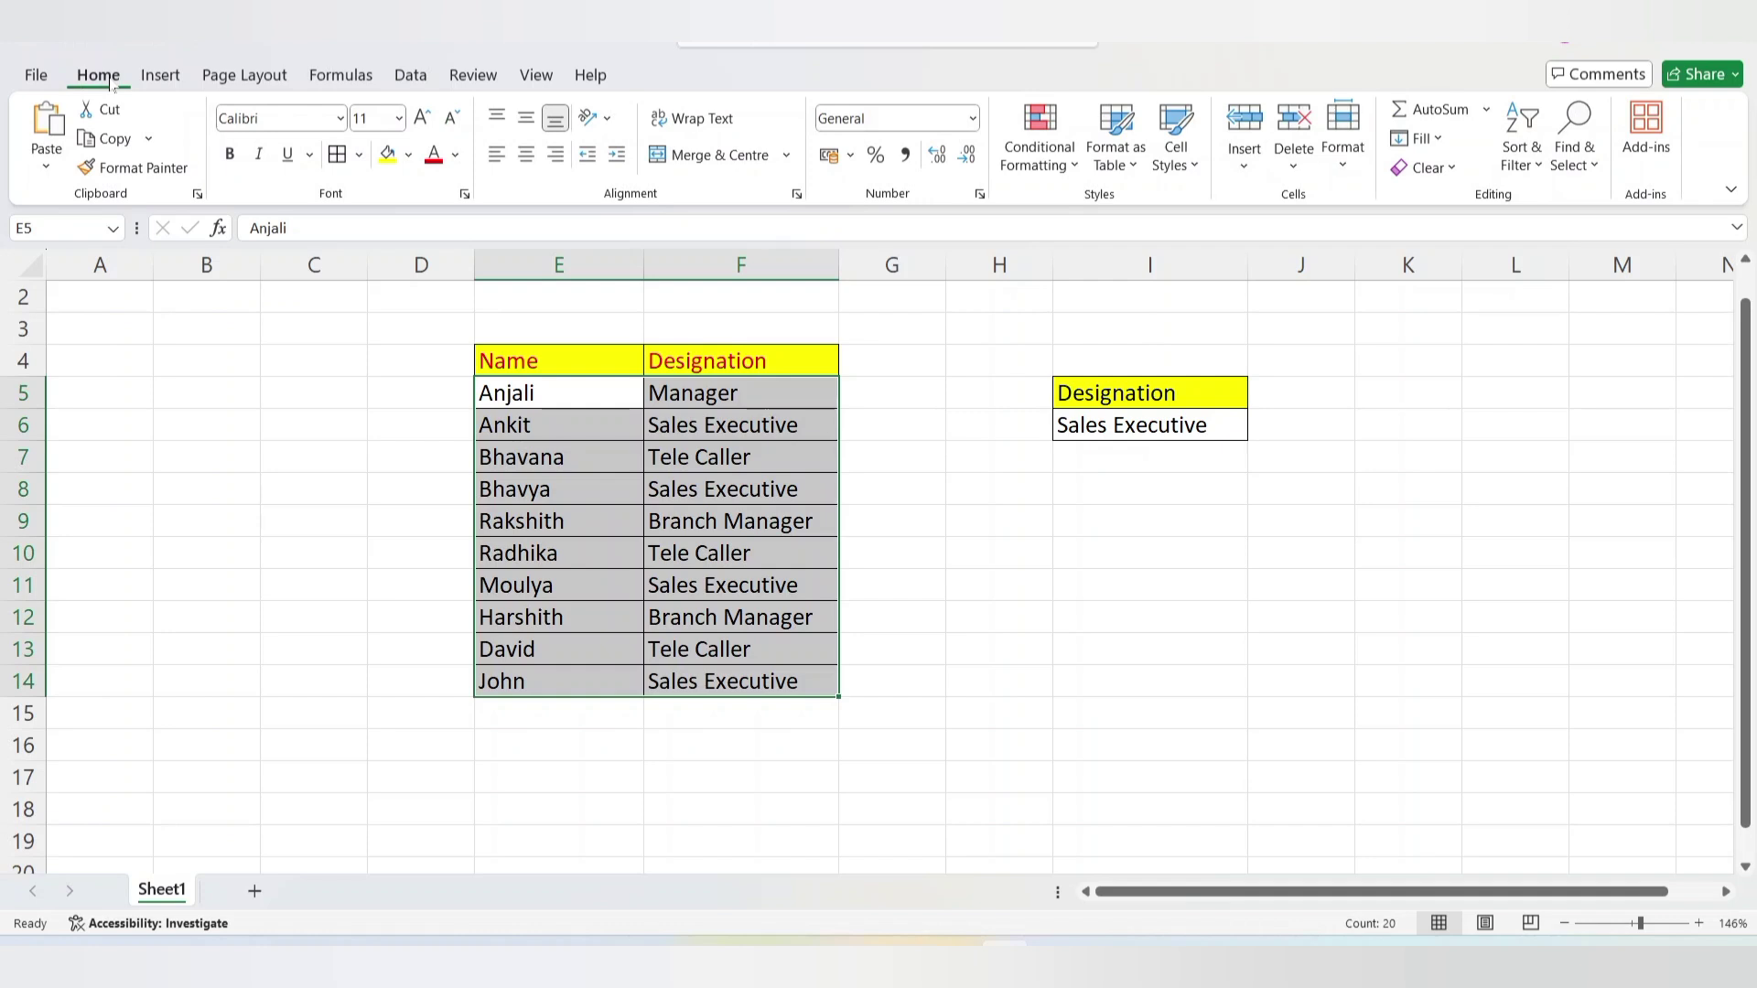
{"action": "left_click", "coordinate": [1045, 165]}
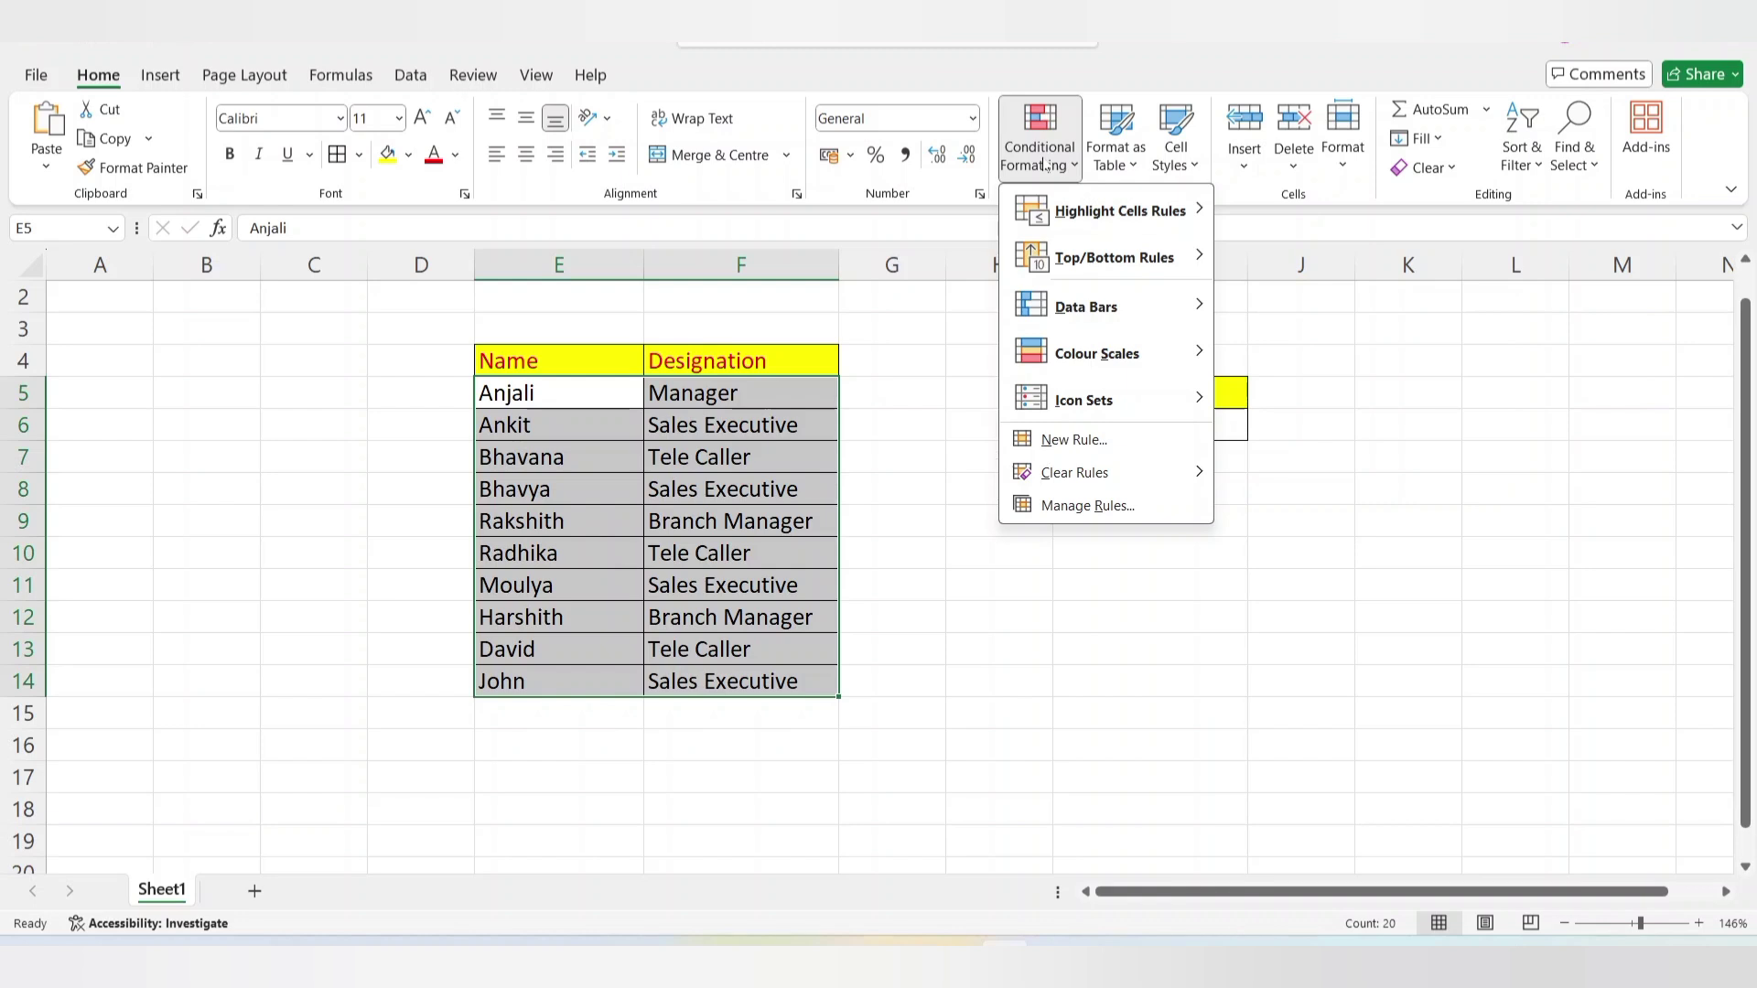
{"action": "left_click", "coordinate": [1090, 441]}
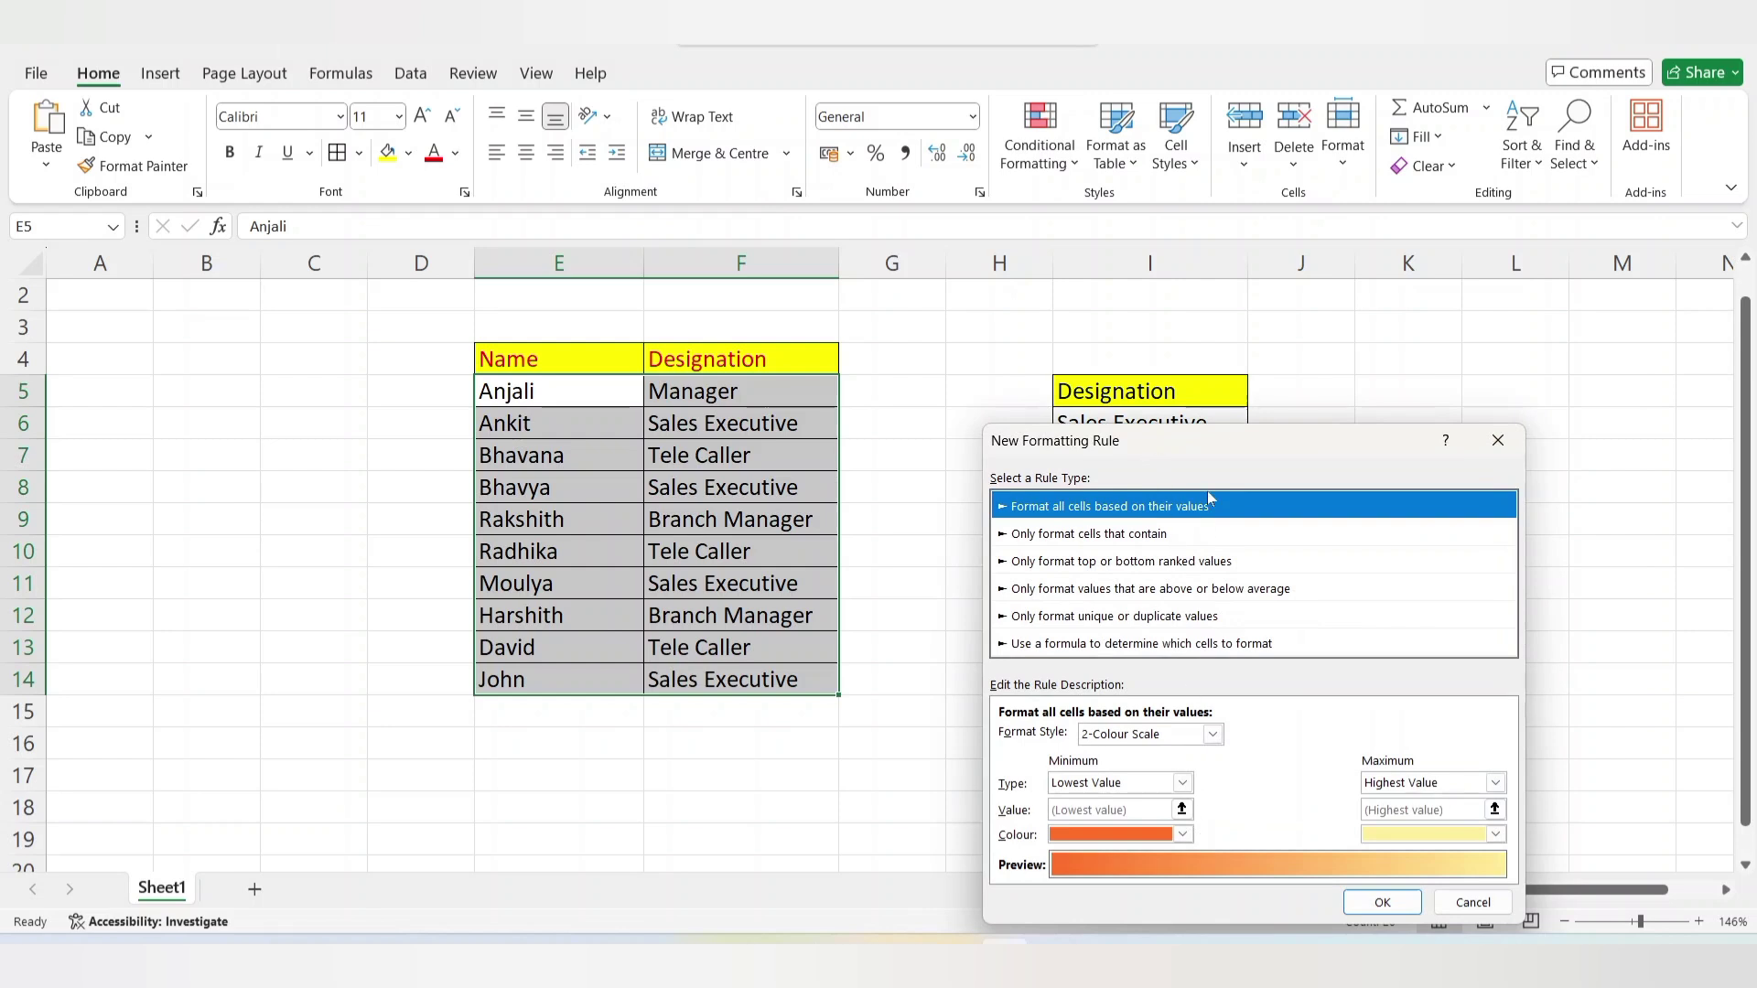
Define a formula-based rule =$F5=$I$6 comparing each row's designation with I6.
{"action": "left_click_drag", "start_coordinate": [1239, 454], "coordinate": [1253, 395]}
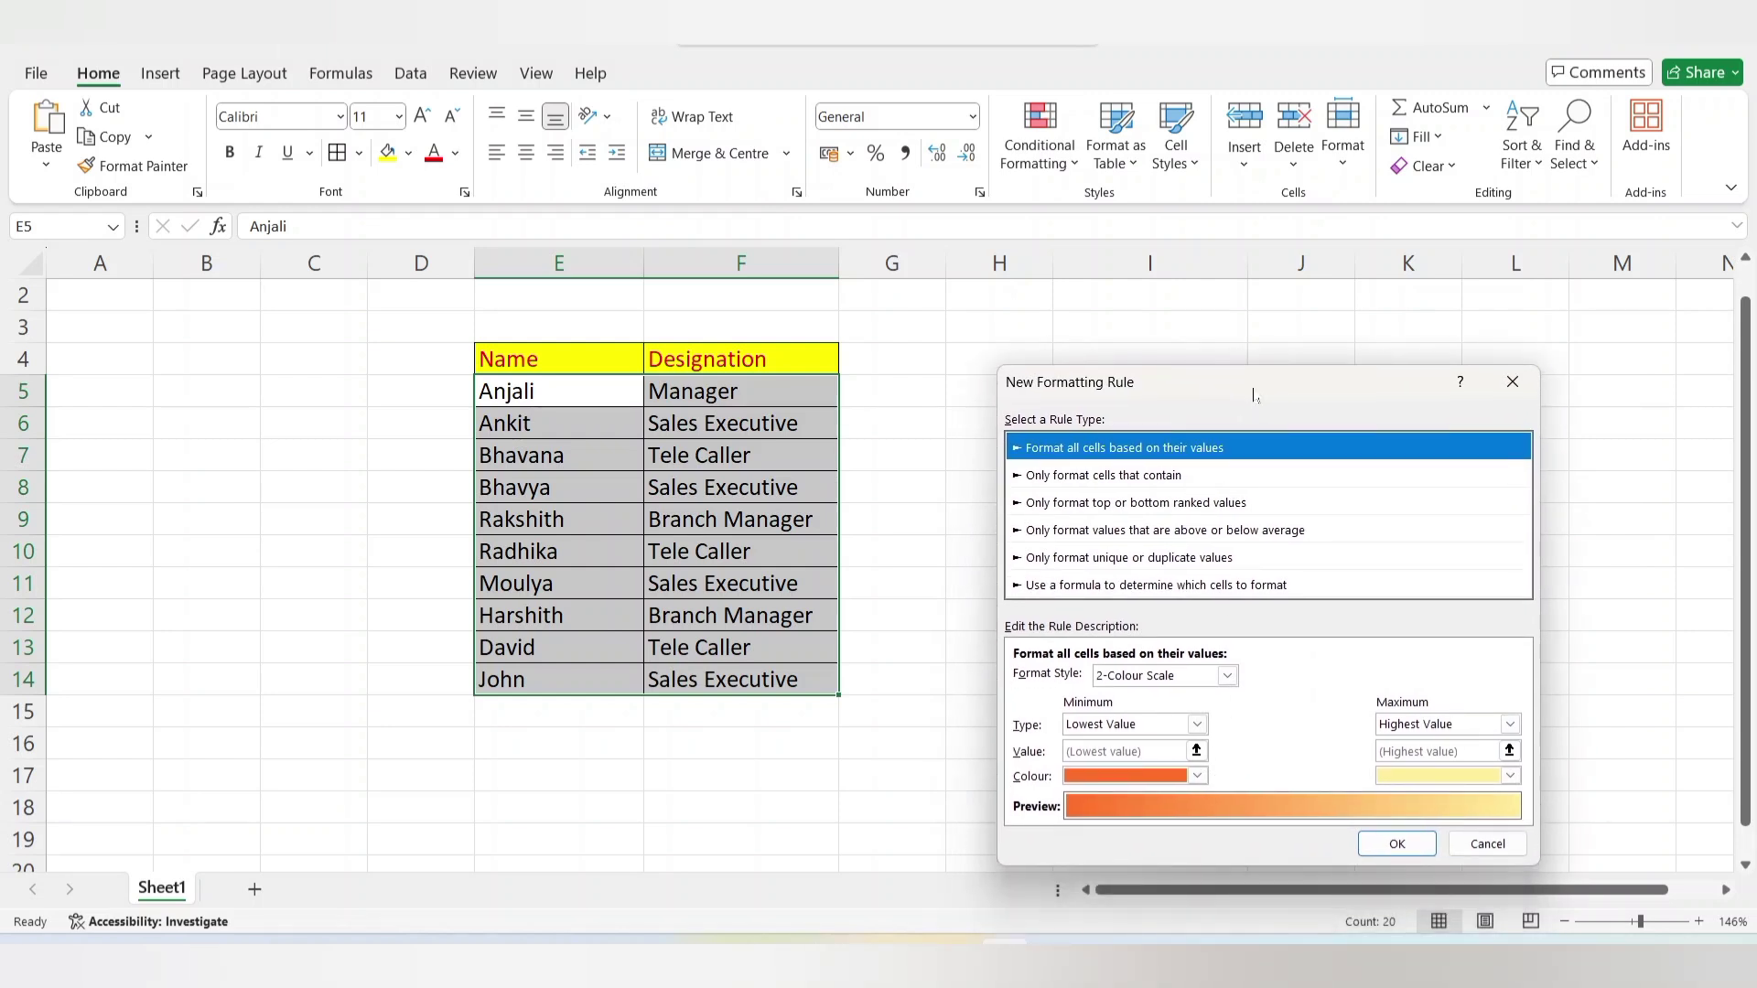
{"action": "left_click", "coordinate": [1048, 589]}
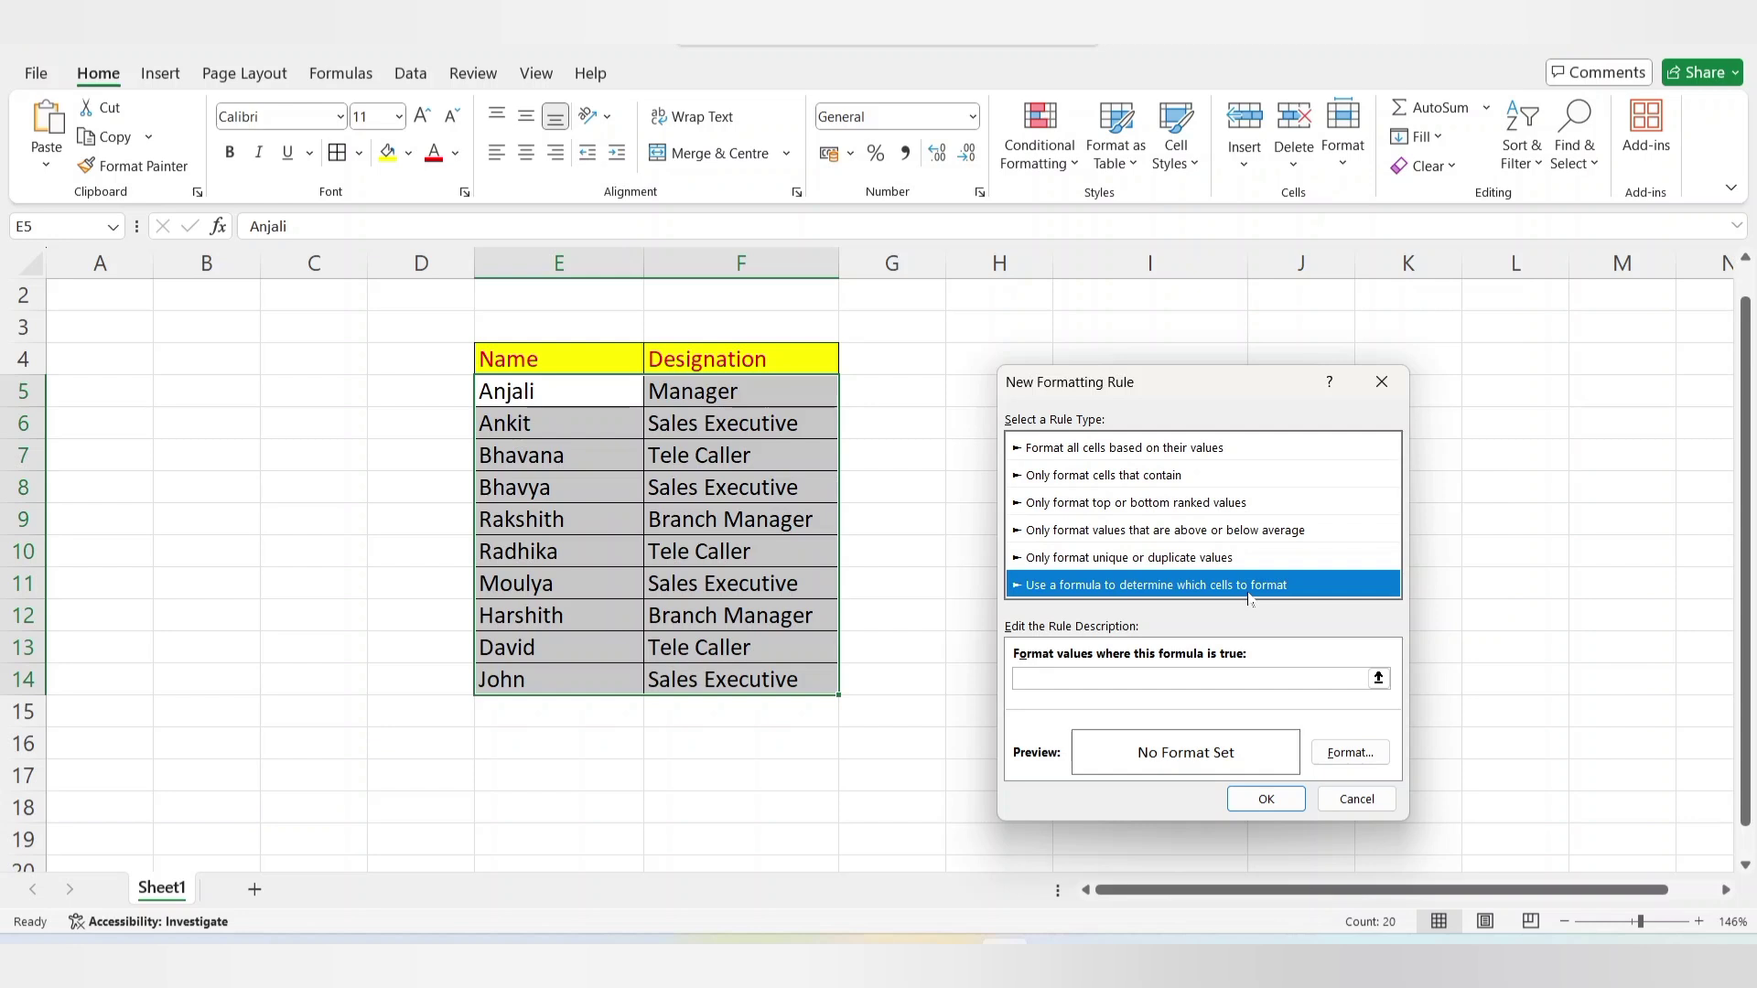
{"action": "left_click", "coordinate": [1155, 678]}
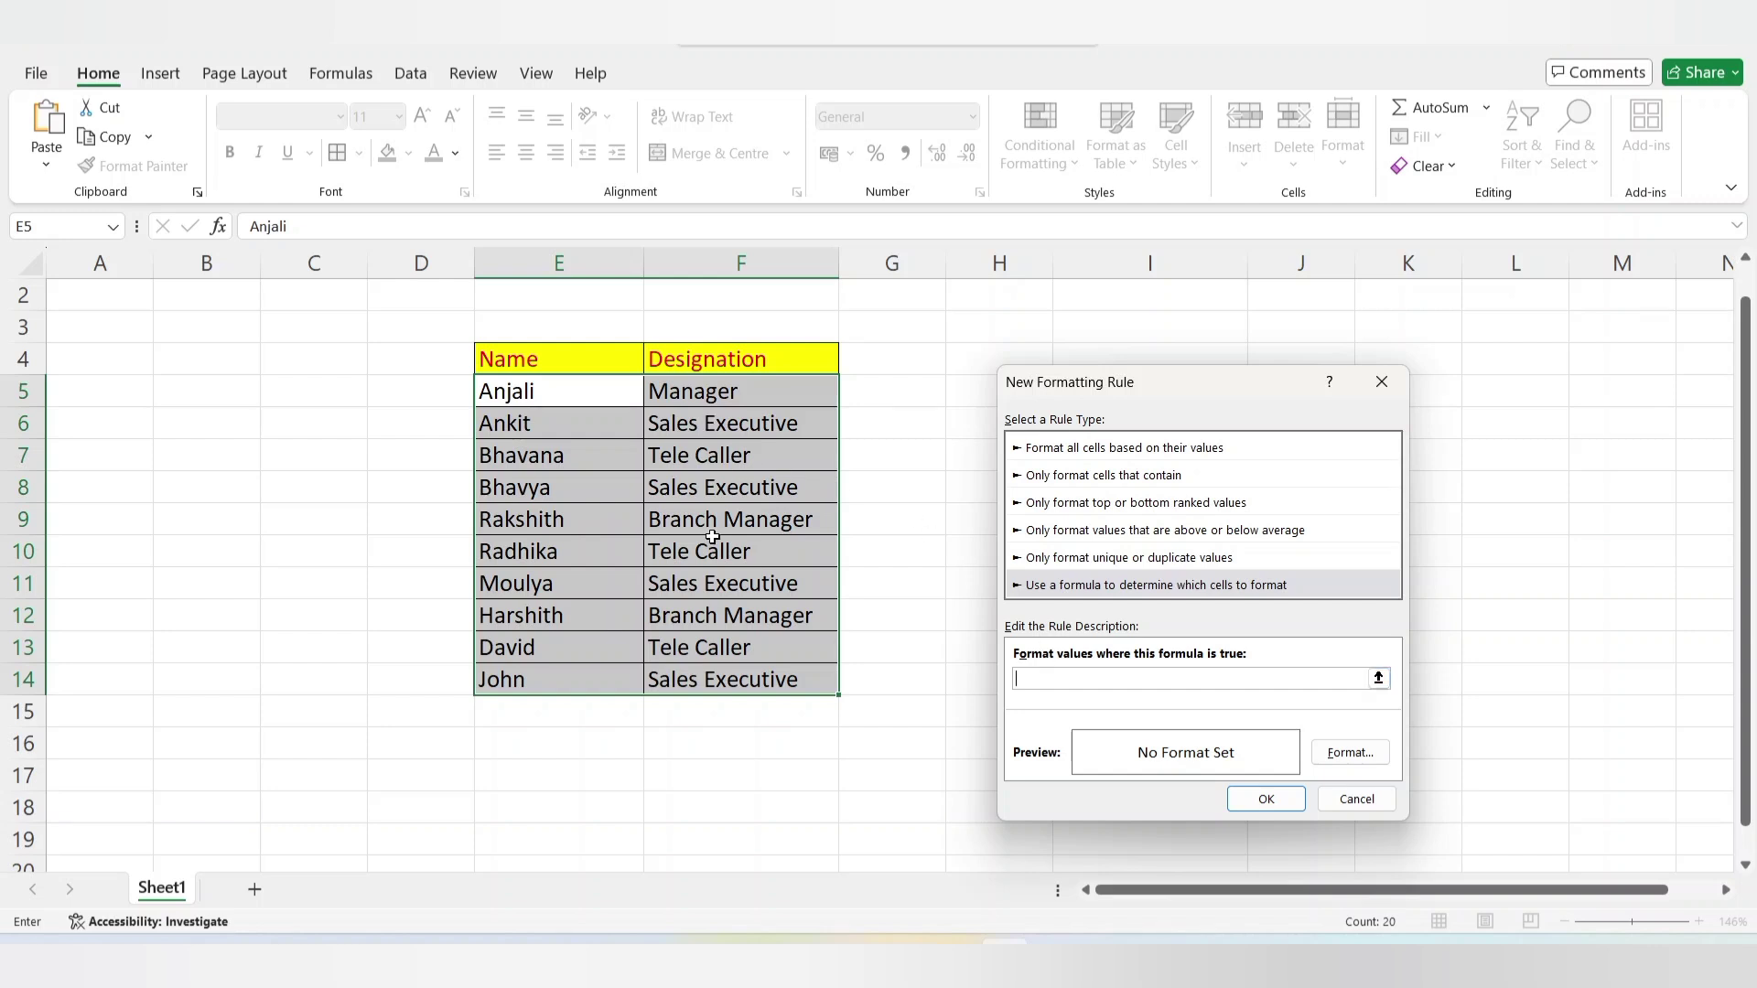
{"action": "left_click", "coordinate": [751, 401]}
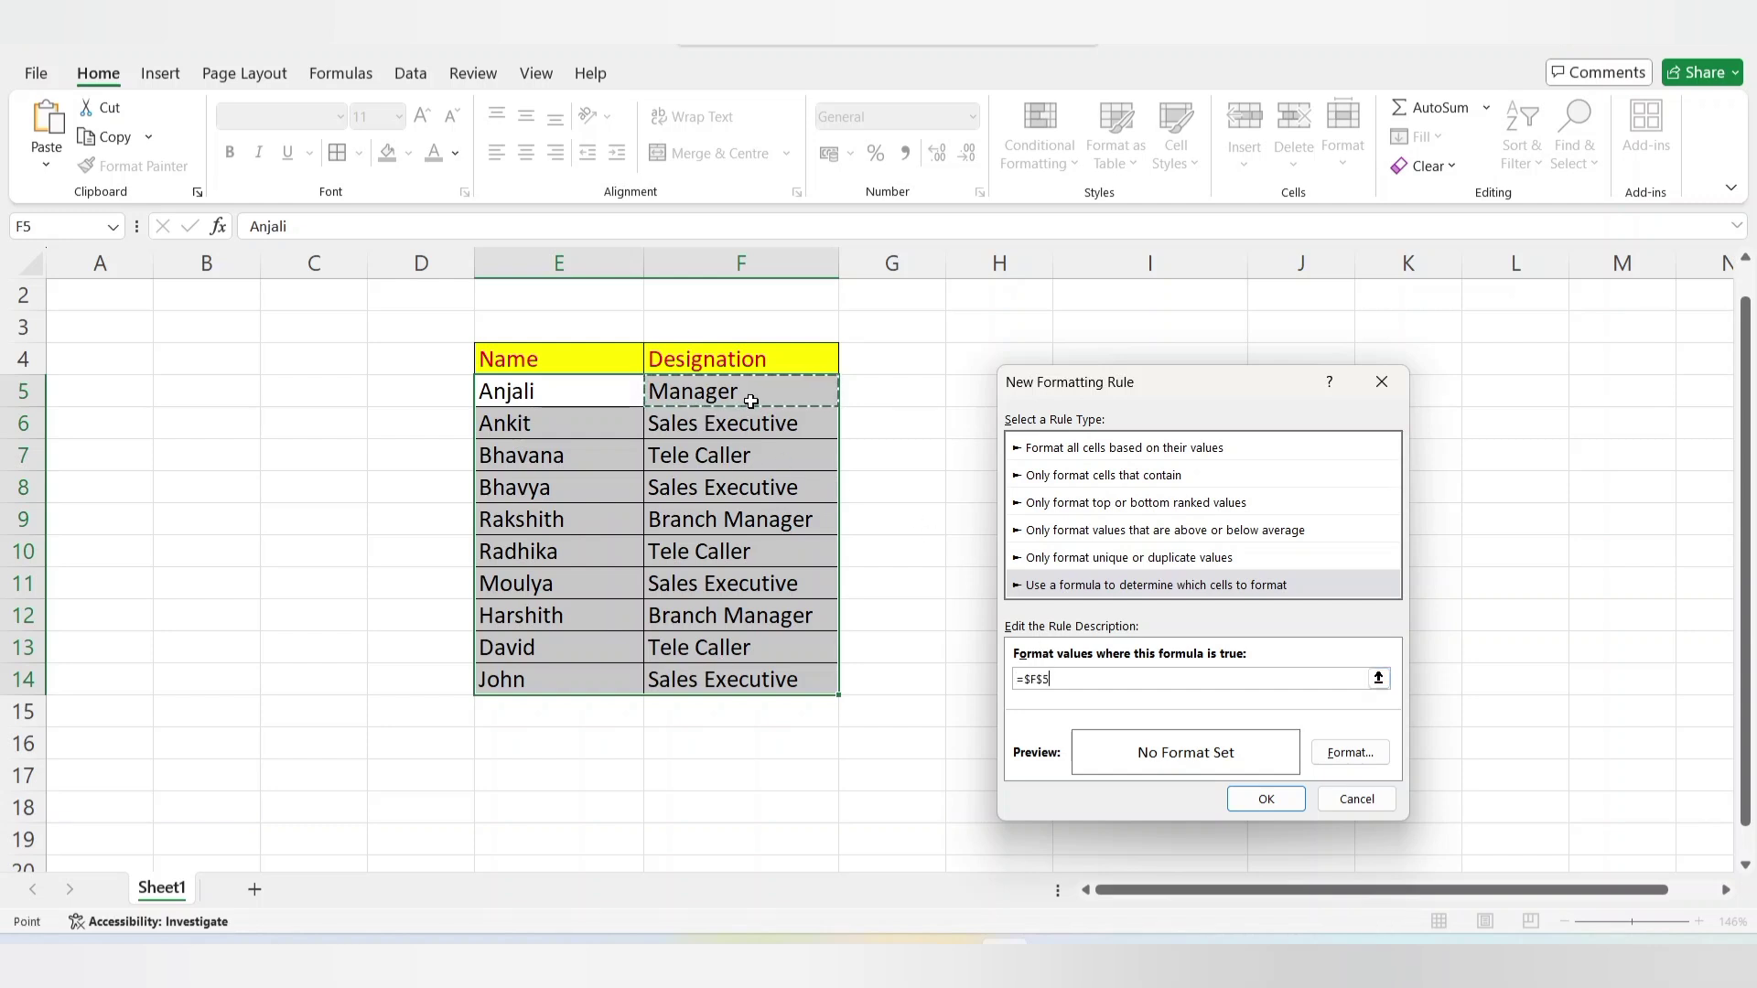
{"action": "left_click", "coordinate": [1044, 679]}
{"action": "key", "text": "BackSpace"}
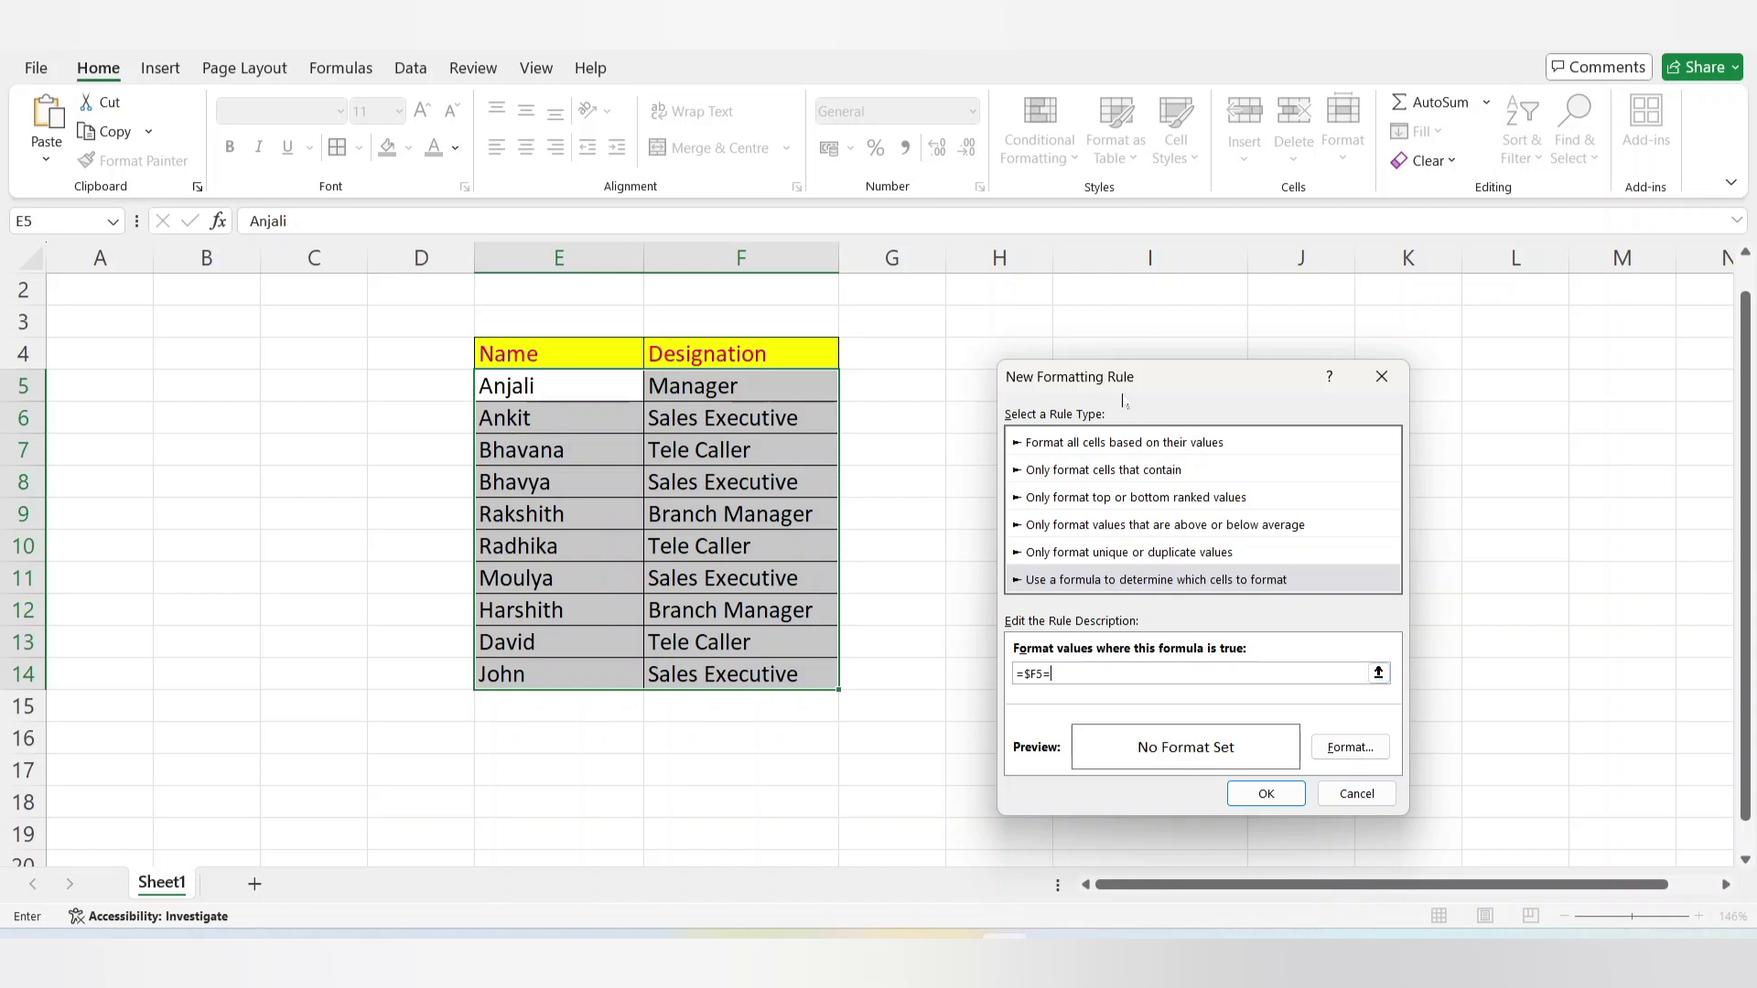
{"action": "left_click_drag", "start_coordinate": [1122, 382], "coordinate": [156, 421]}
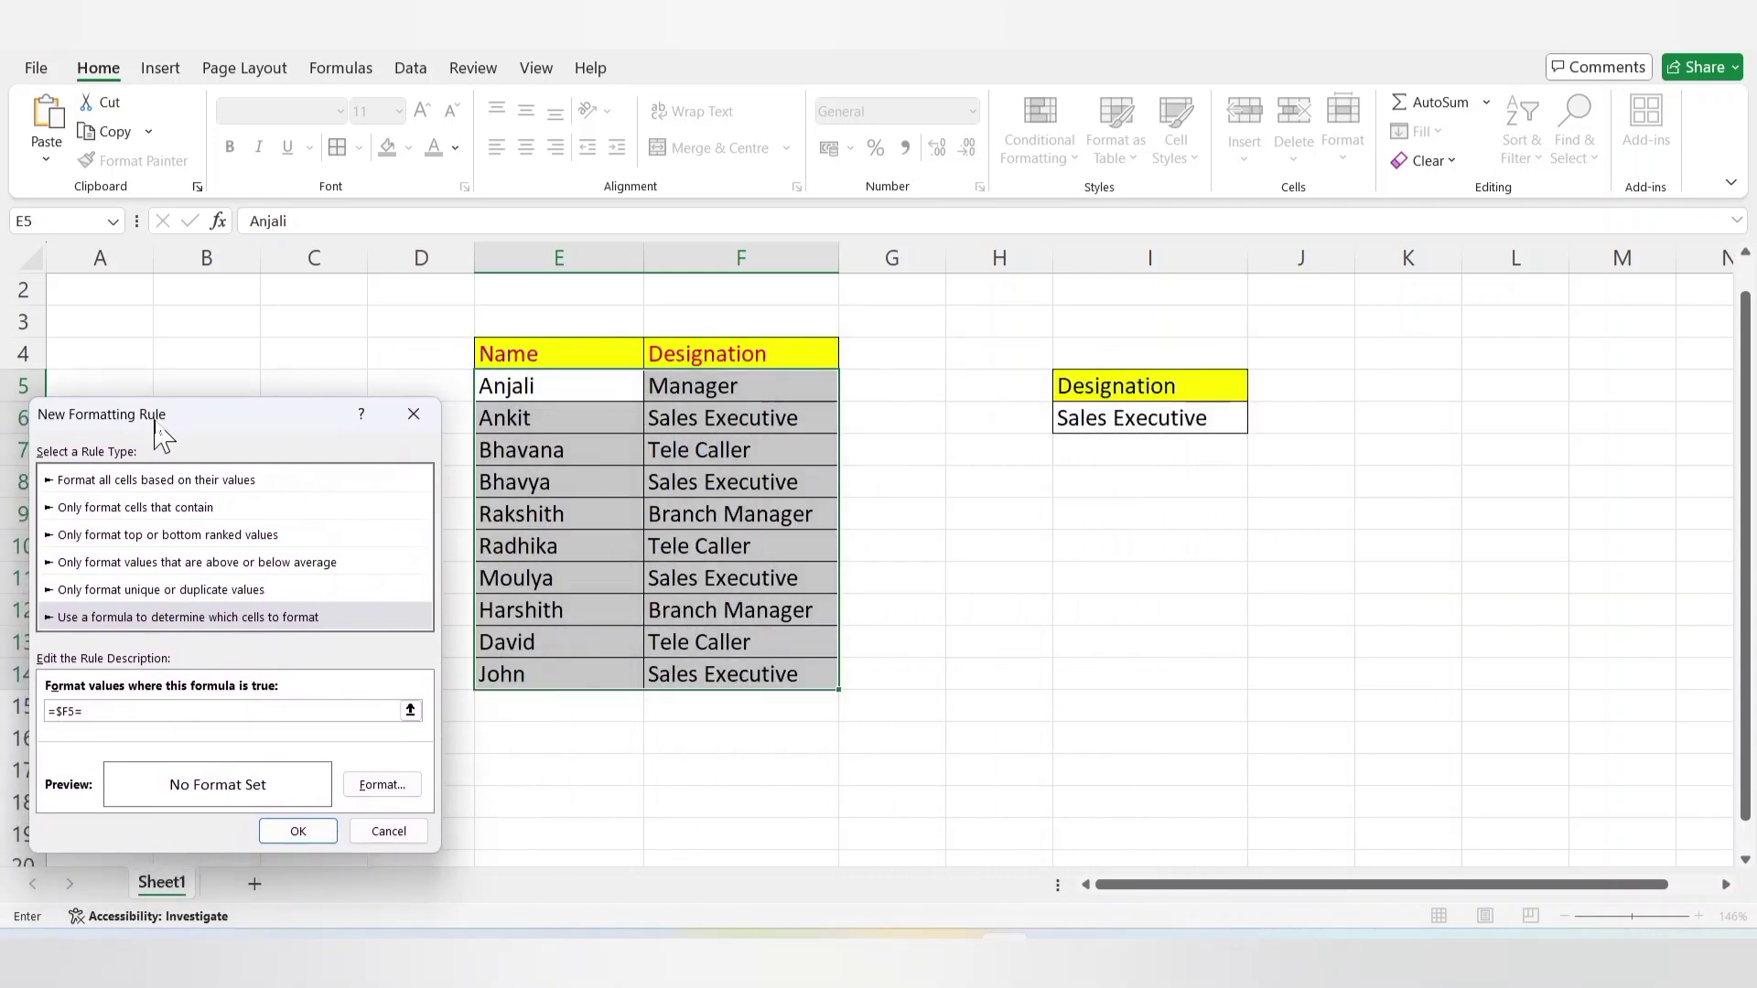
{"action": "left_click", "coordinate": [1209, 414]}
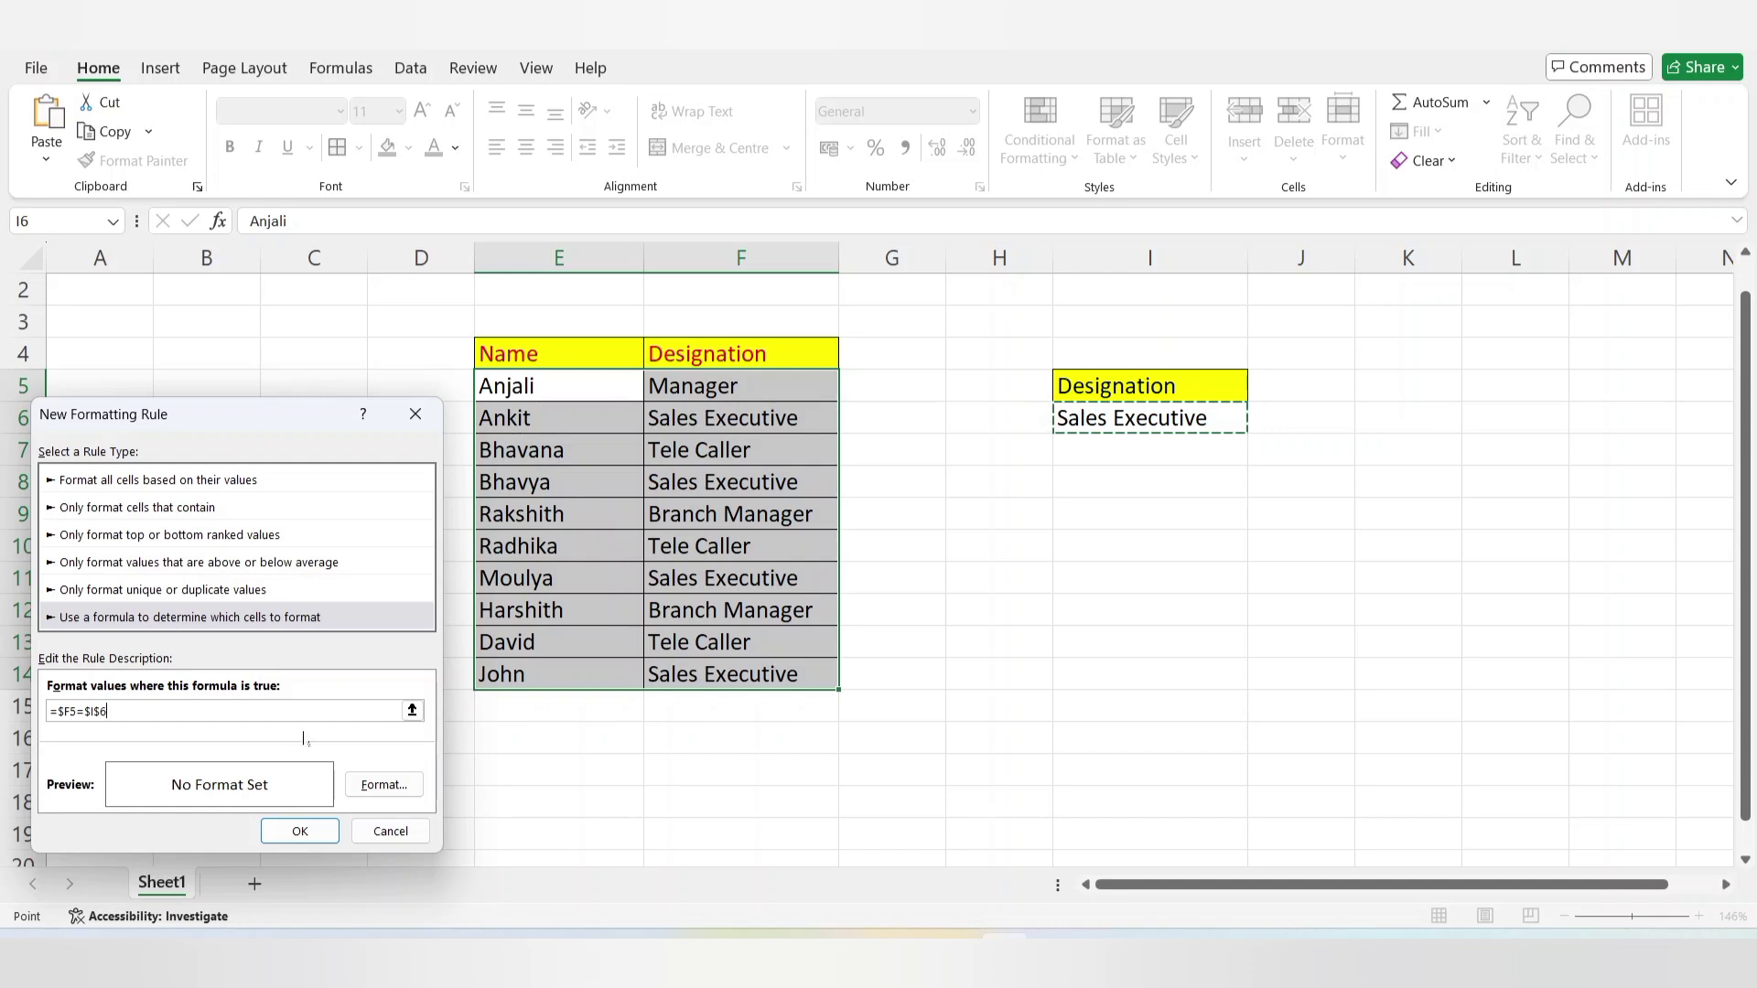
{"action": "left_click", "coordinate": [379, 785]}
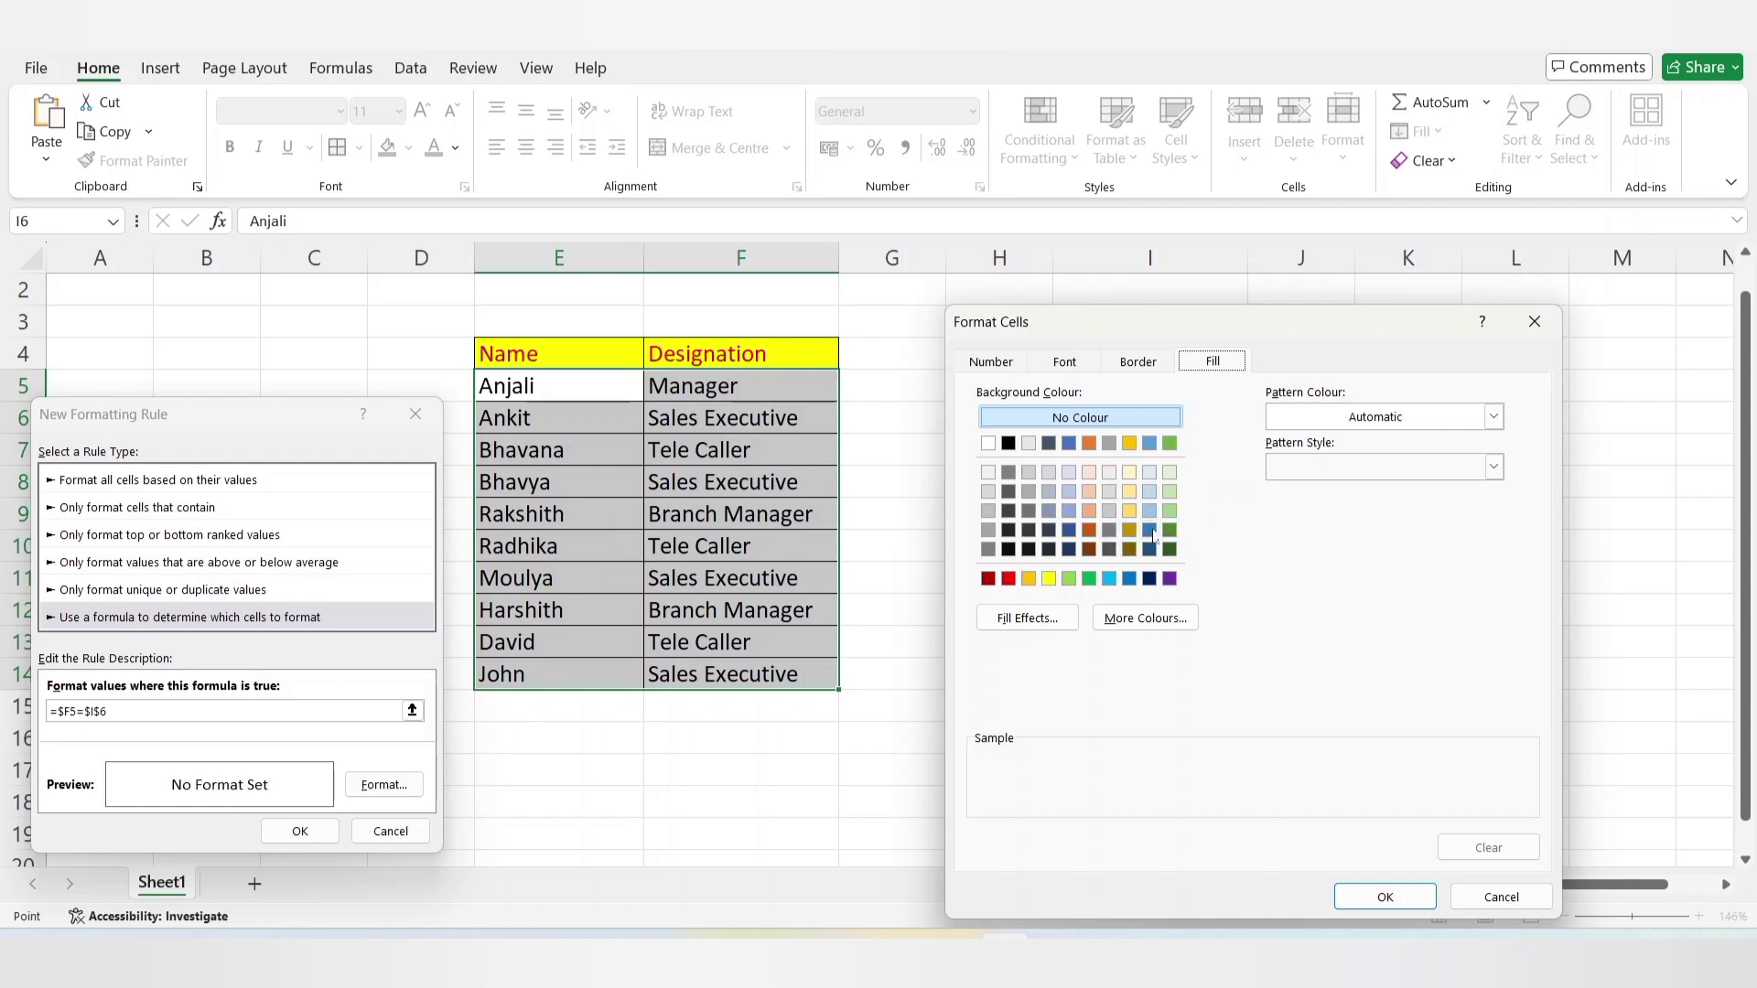
Use a blue fill for the rule and apply it, highlighting the Sales Executive rows.
{"action": "left_click", "coordinate": [1150, 532]}
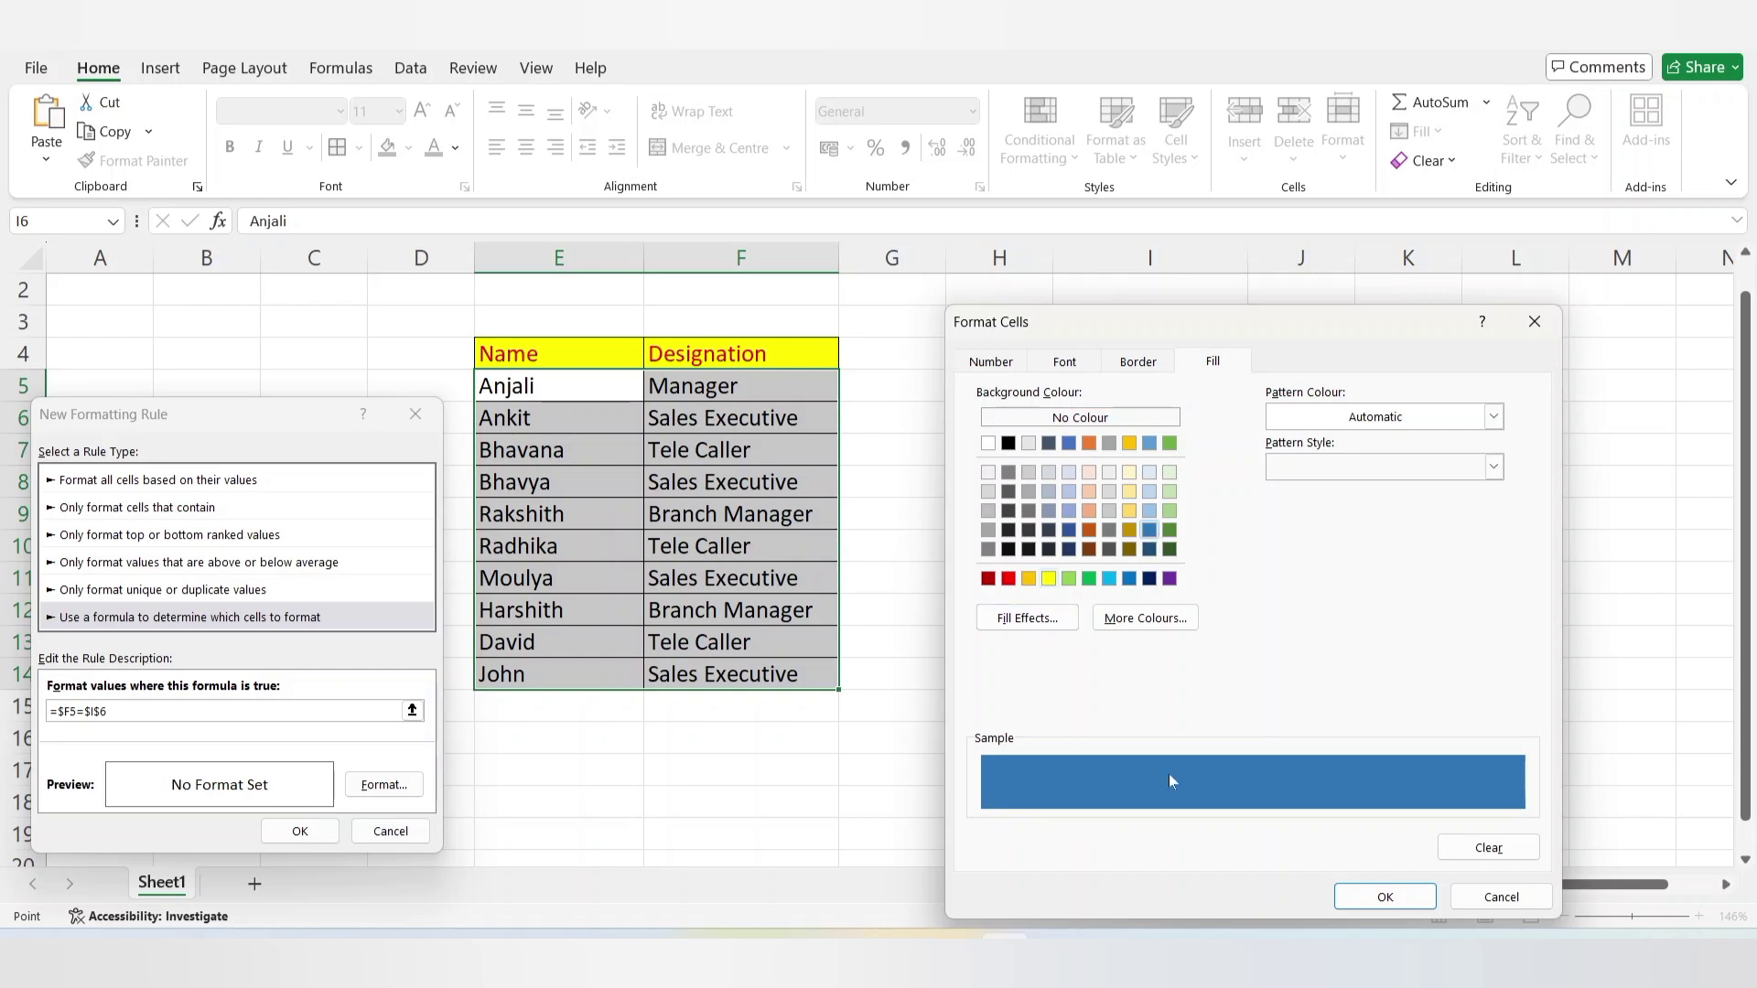
{"action": "left_click", "coordinate": [1385, 901]}
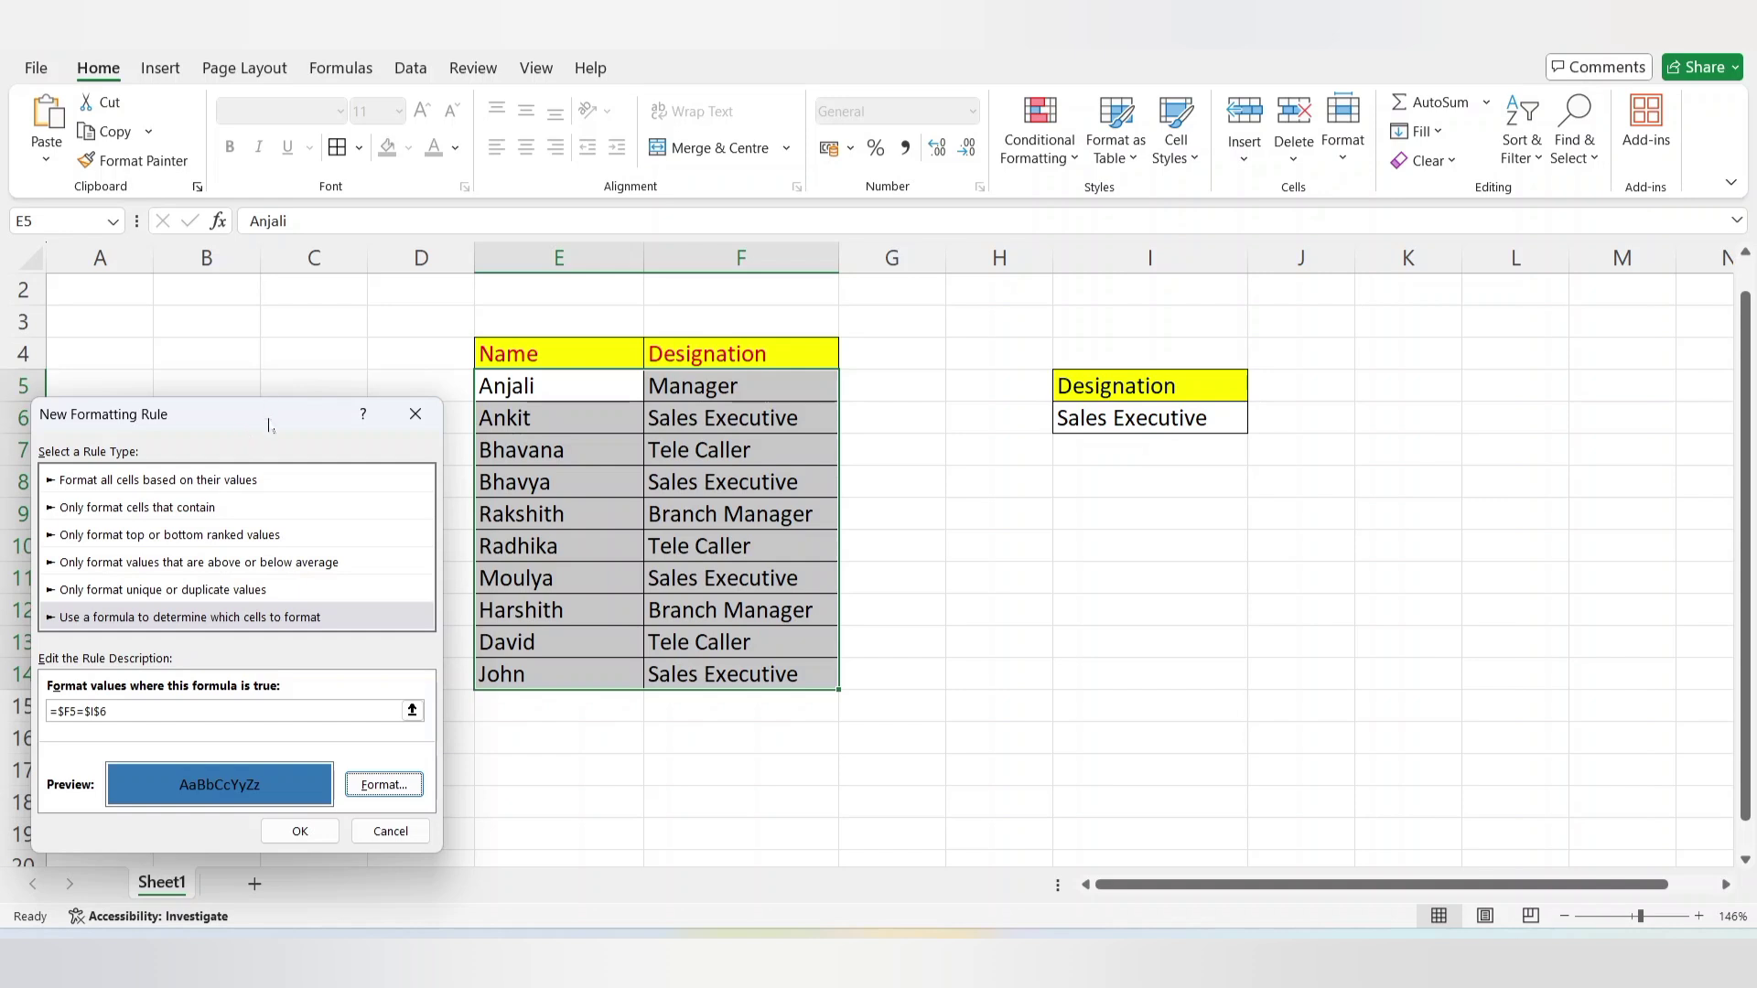
{"action": "left_click", "coordinate": [301, 833]}
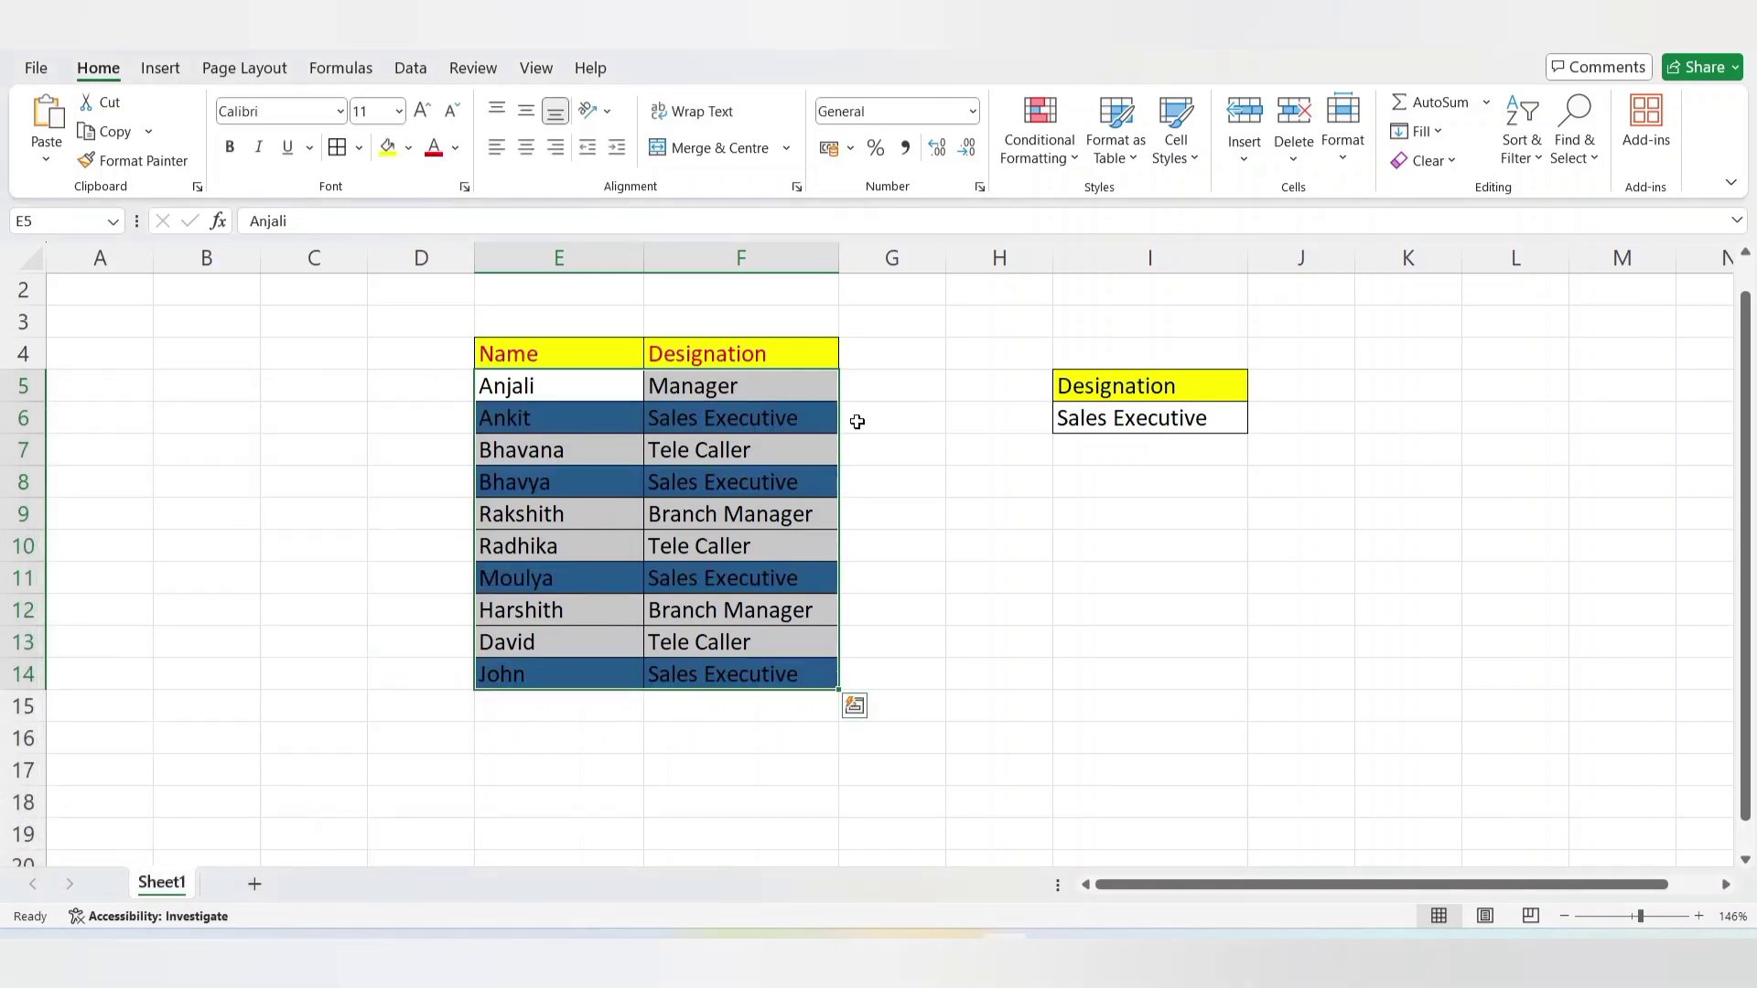
Switch I6 to Tele Caller, moving the blue highlight to the Bhavana, Radhika and David rows.
{"action": "left_click", "coordinate": [933, 473]}
{"action": "left_click", "coordinate": [1195, 424]}
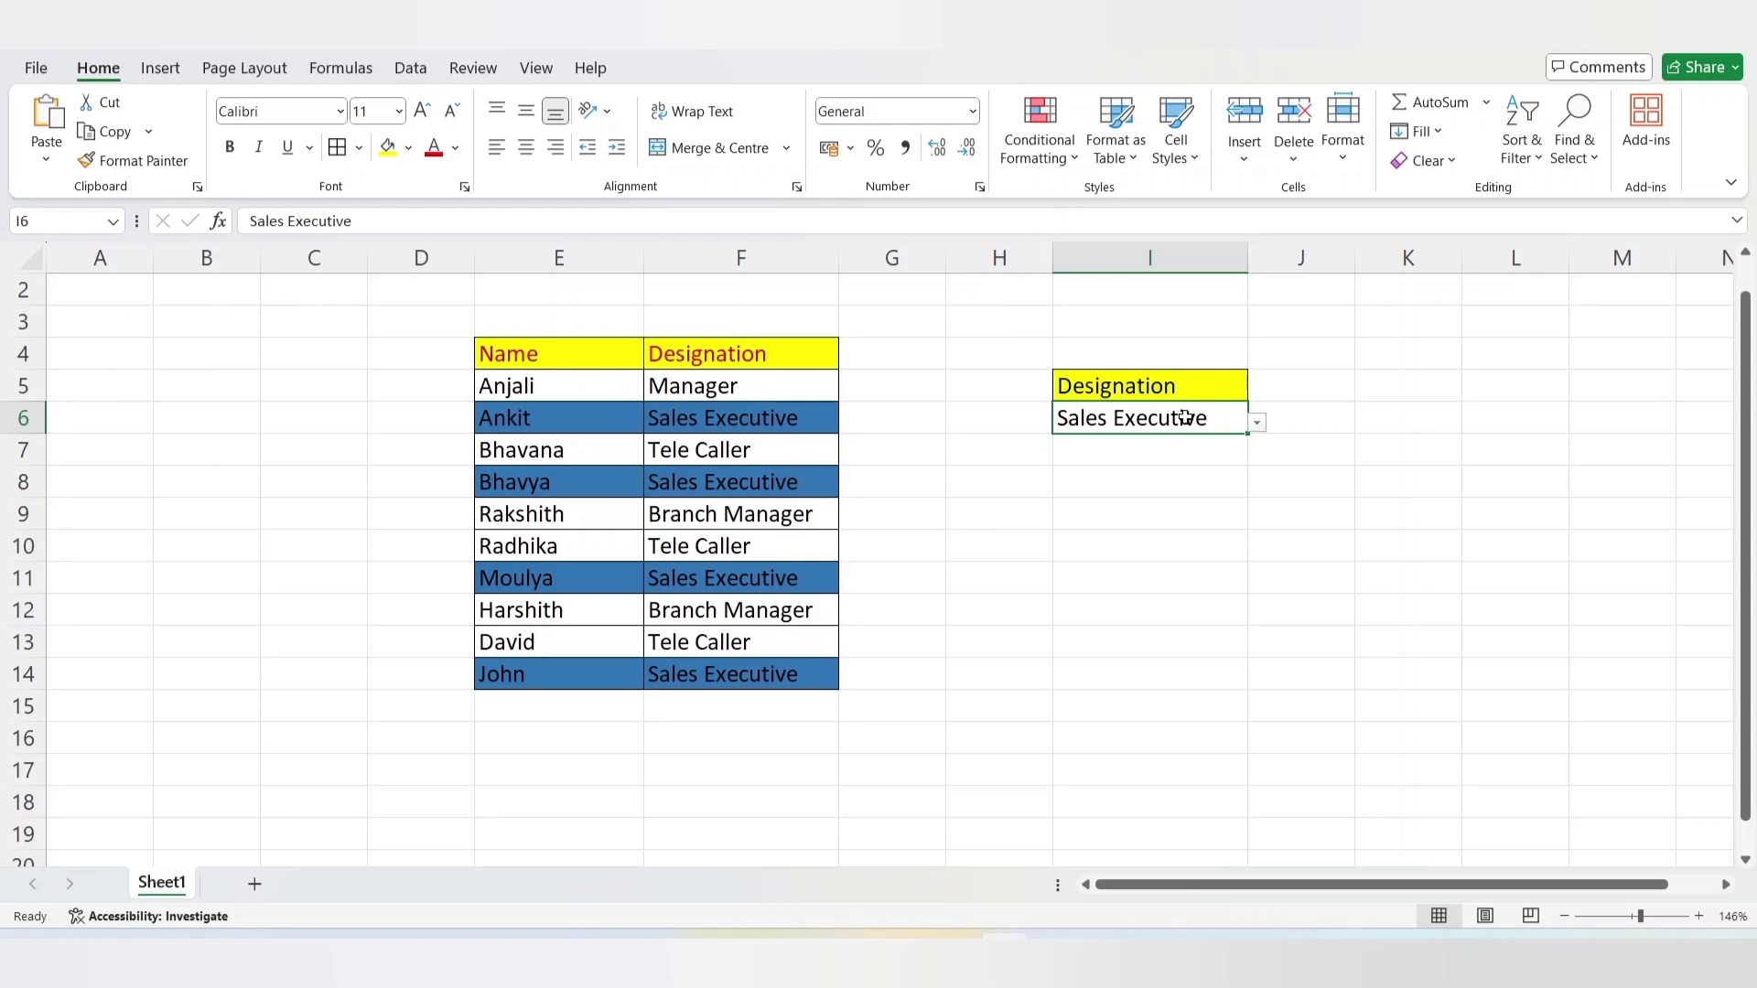
{"action": "left_click", "coordinate": [1257, 423]}
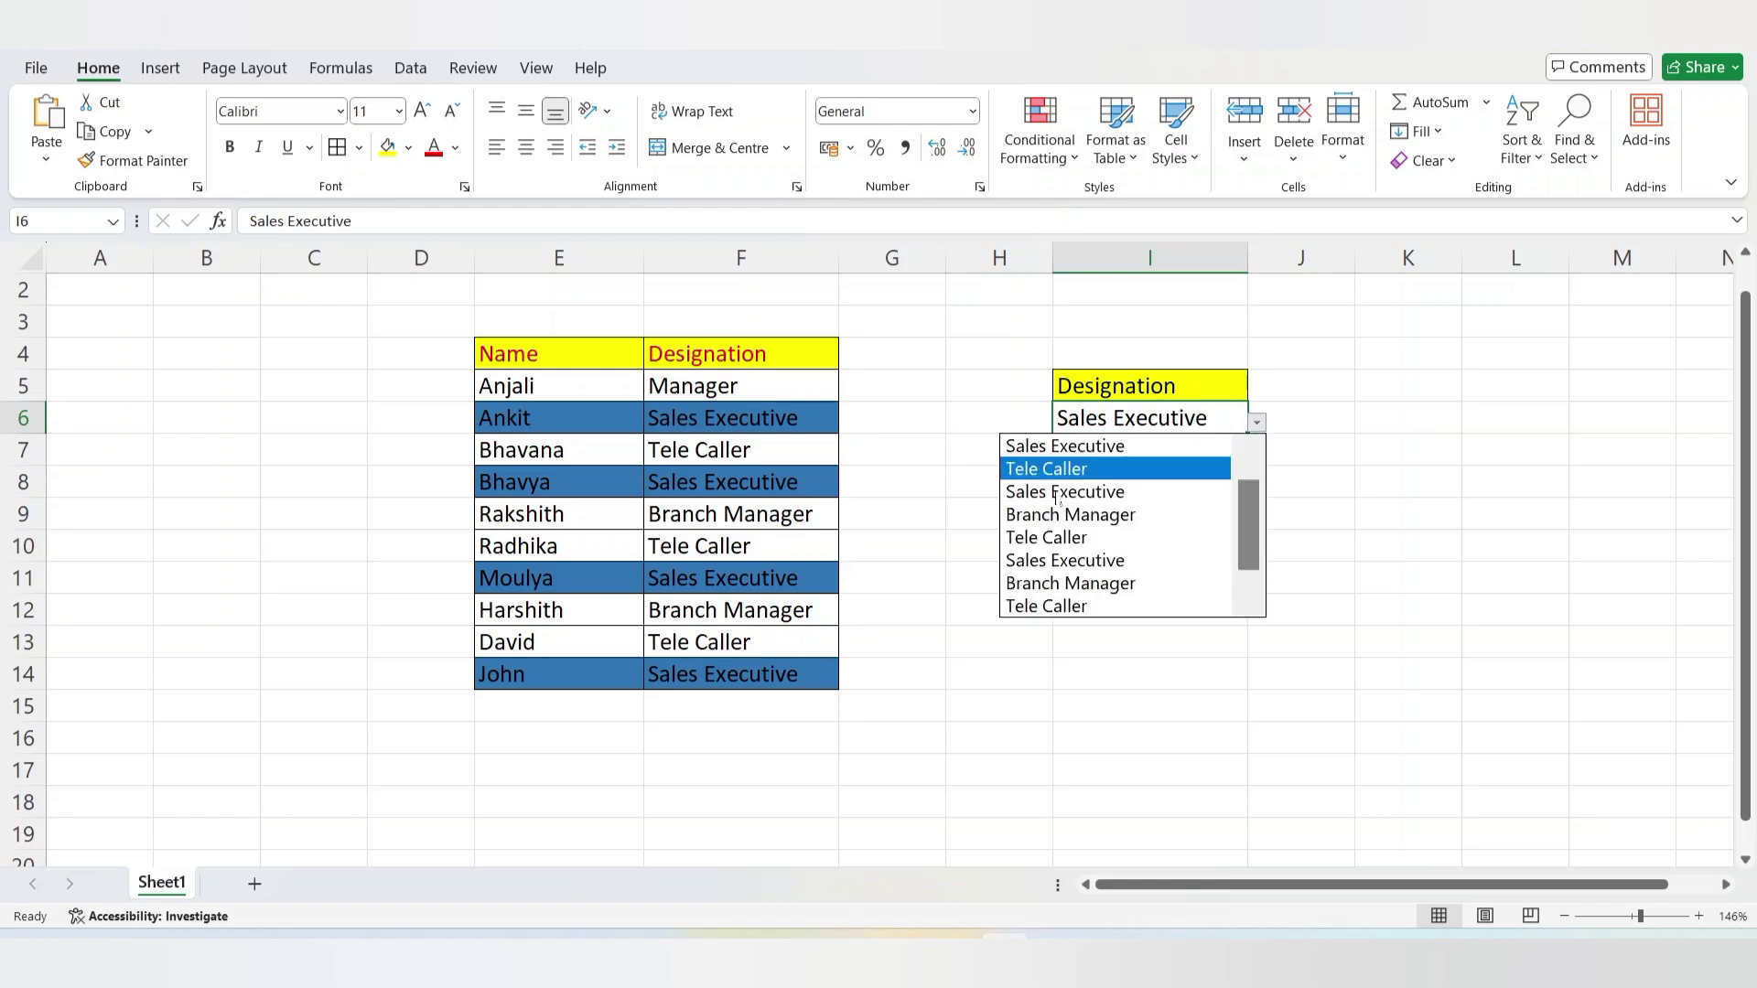
{"action": "left_click", "coordinate": [1084, 470]}
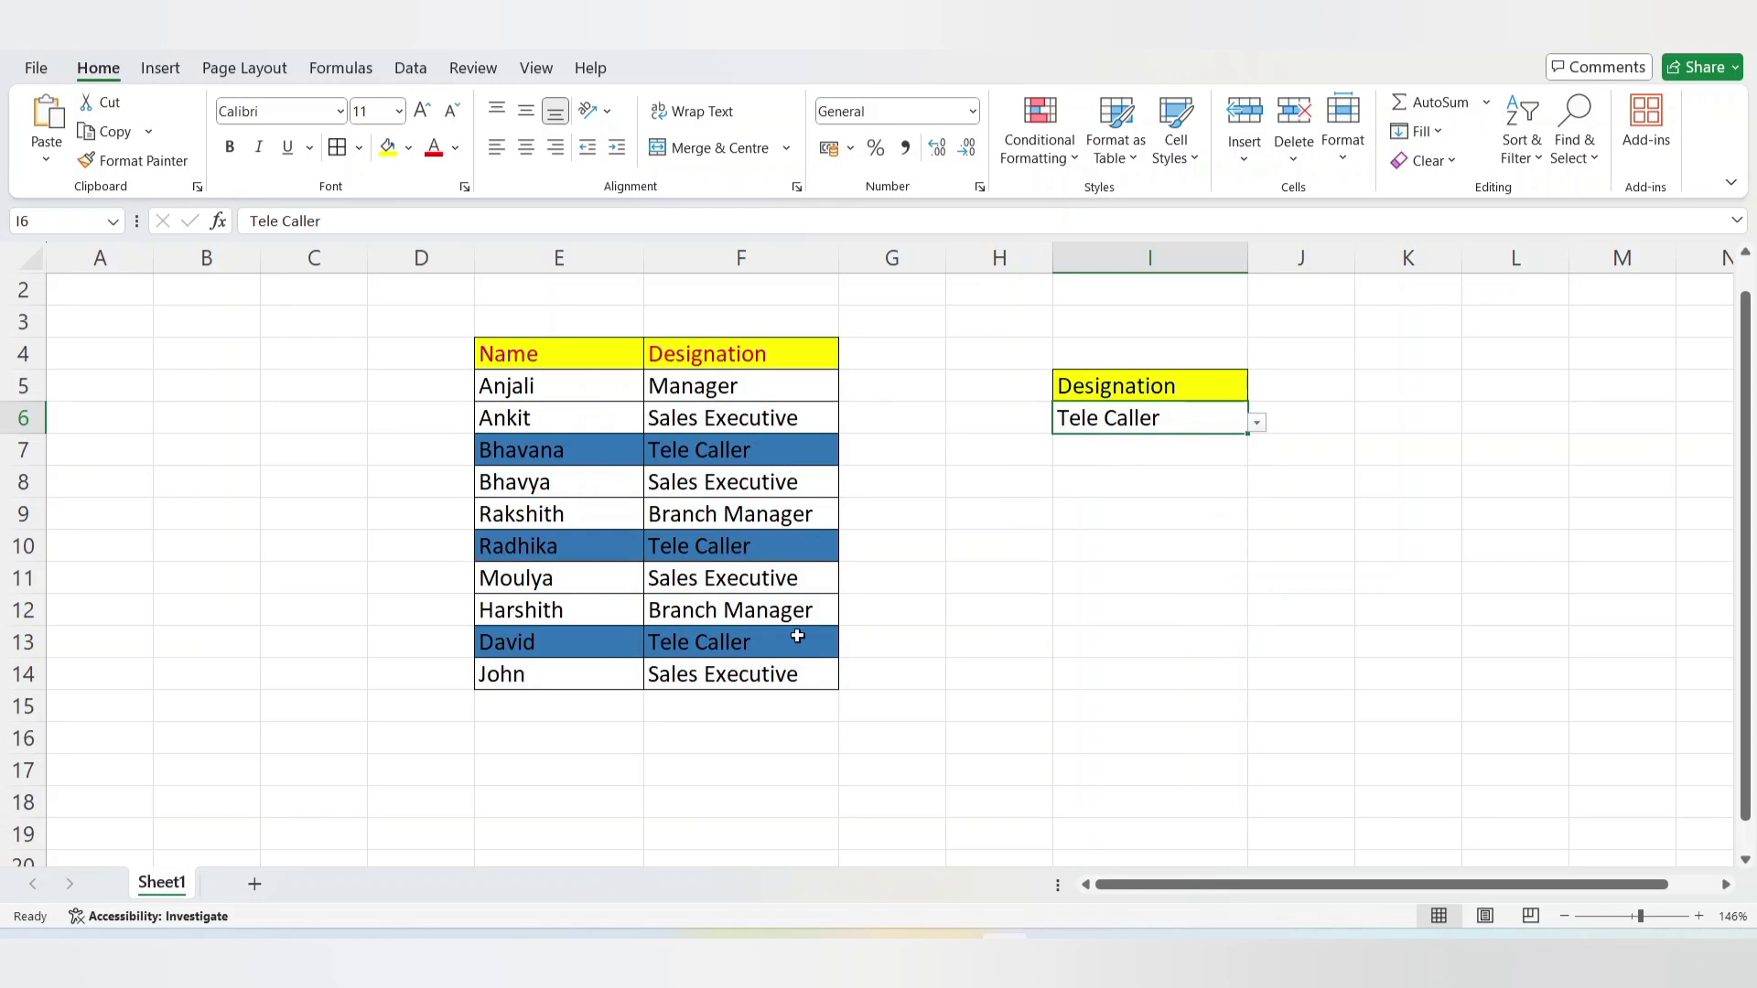
{"action": "left_click", "coordinate": [1256, 422]}
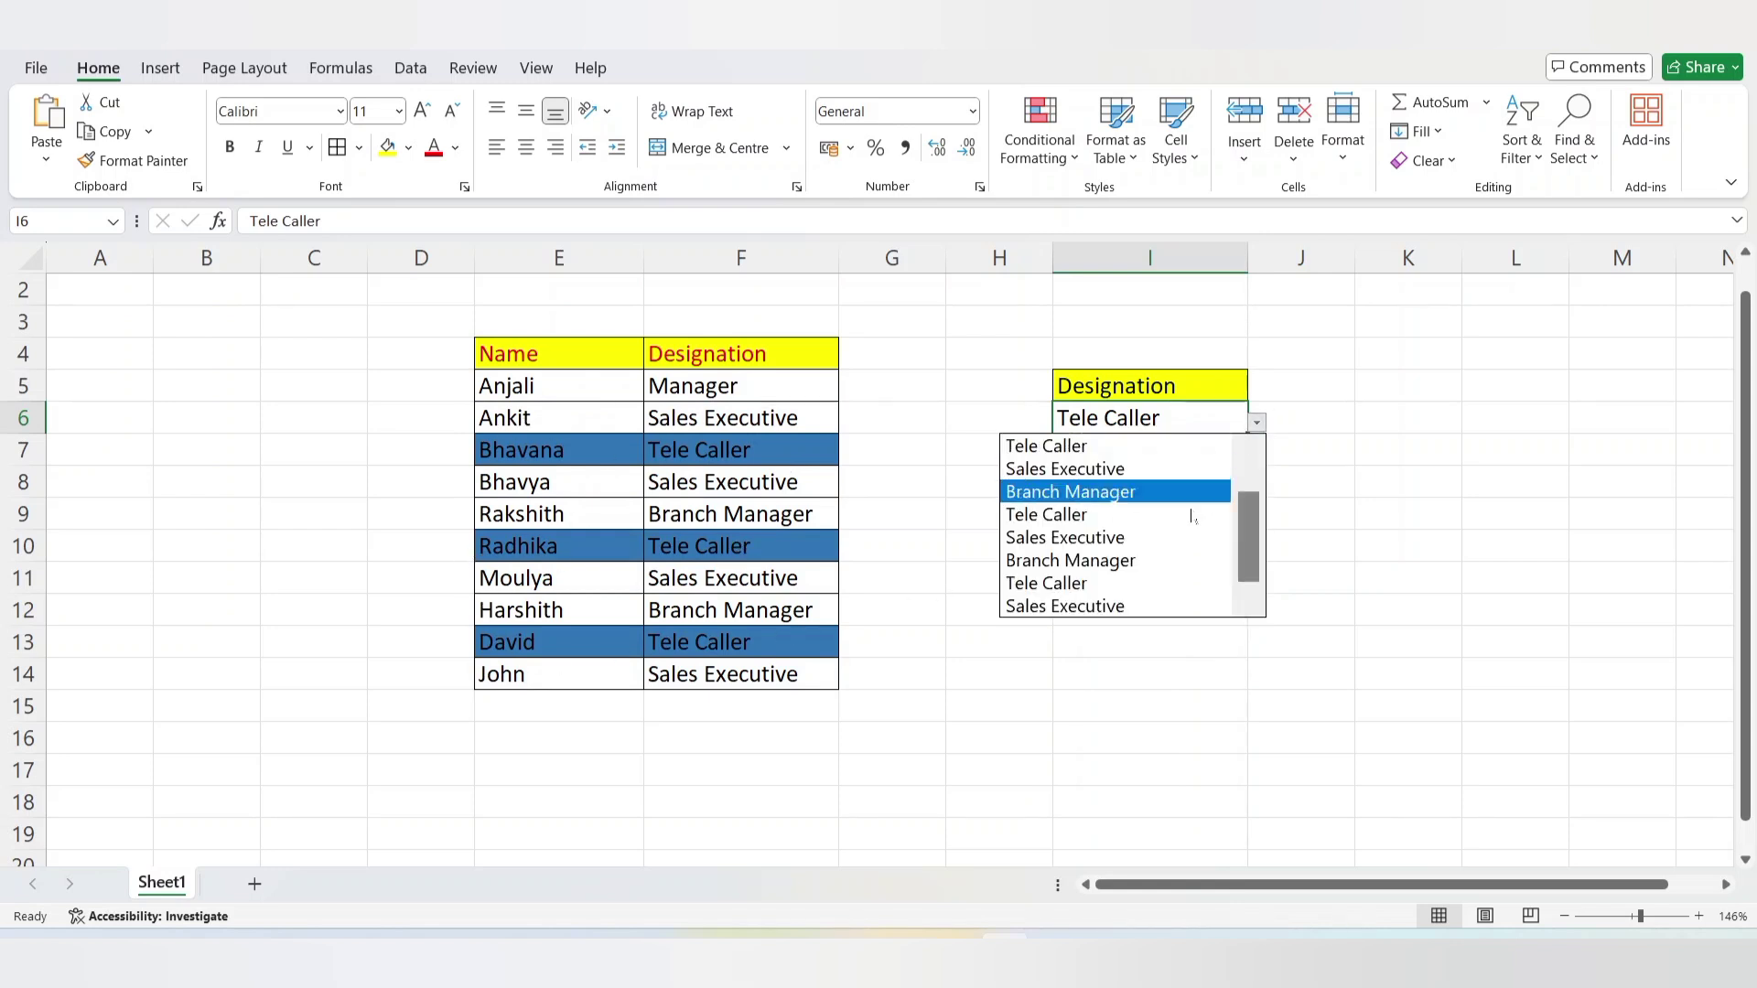
{"action": "left_click", "coordinate": [1104, 577]}
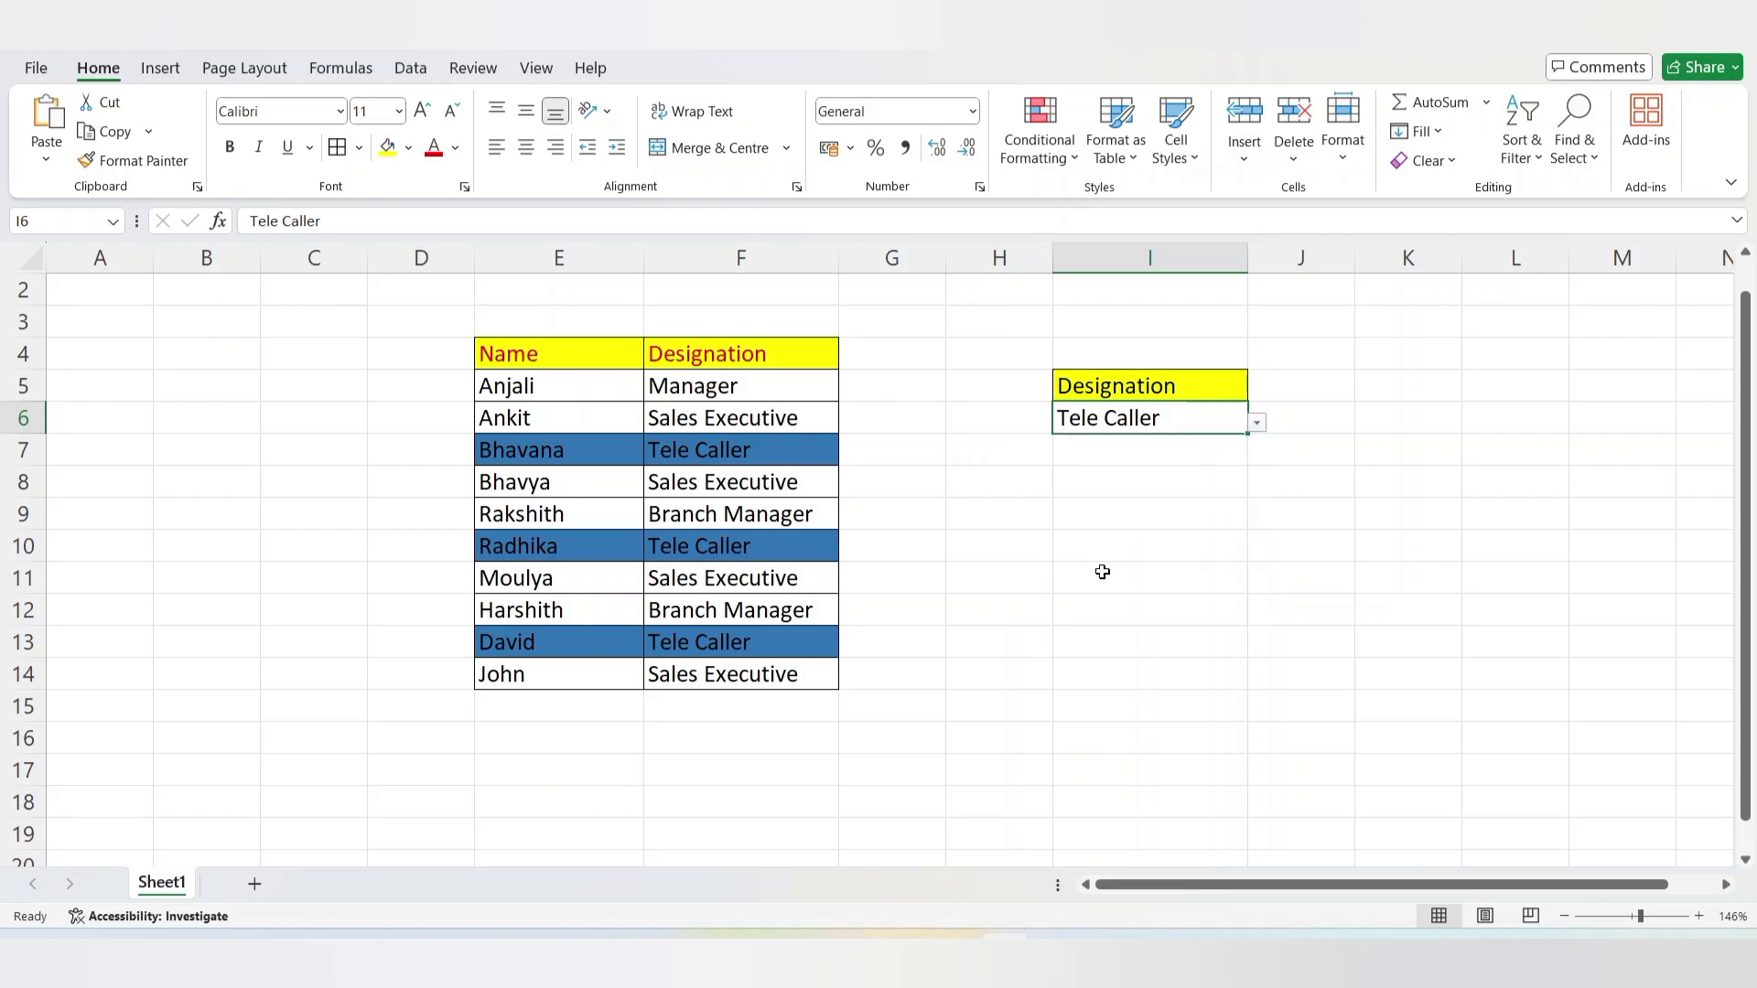
{"action": "left_click", "coordinate": [1258, 422]}
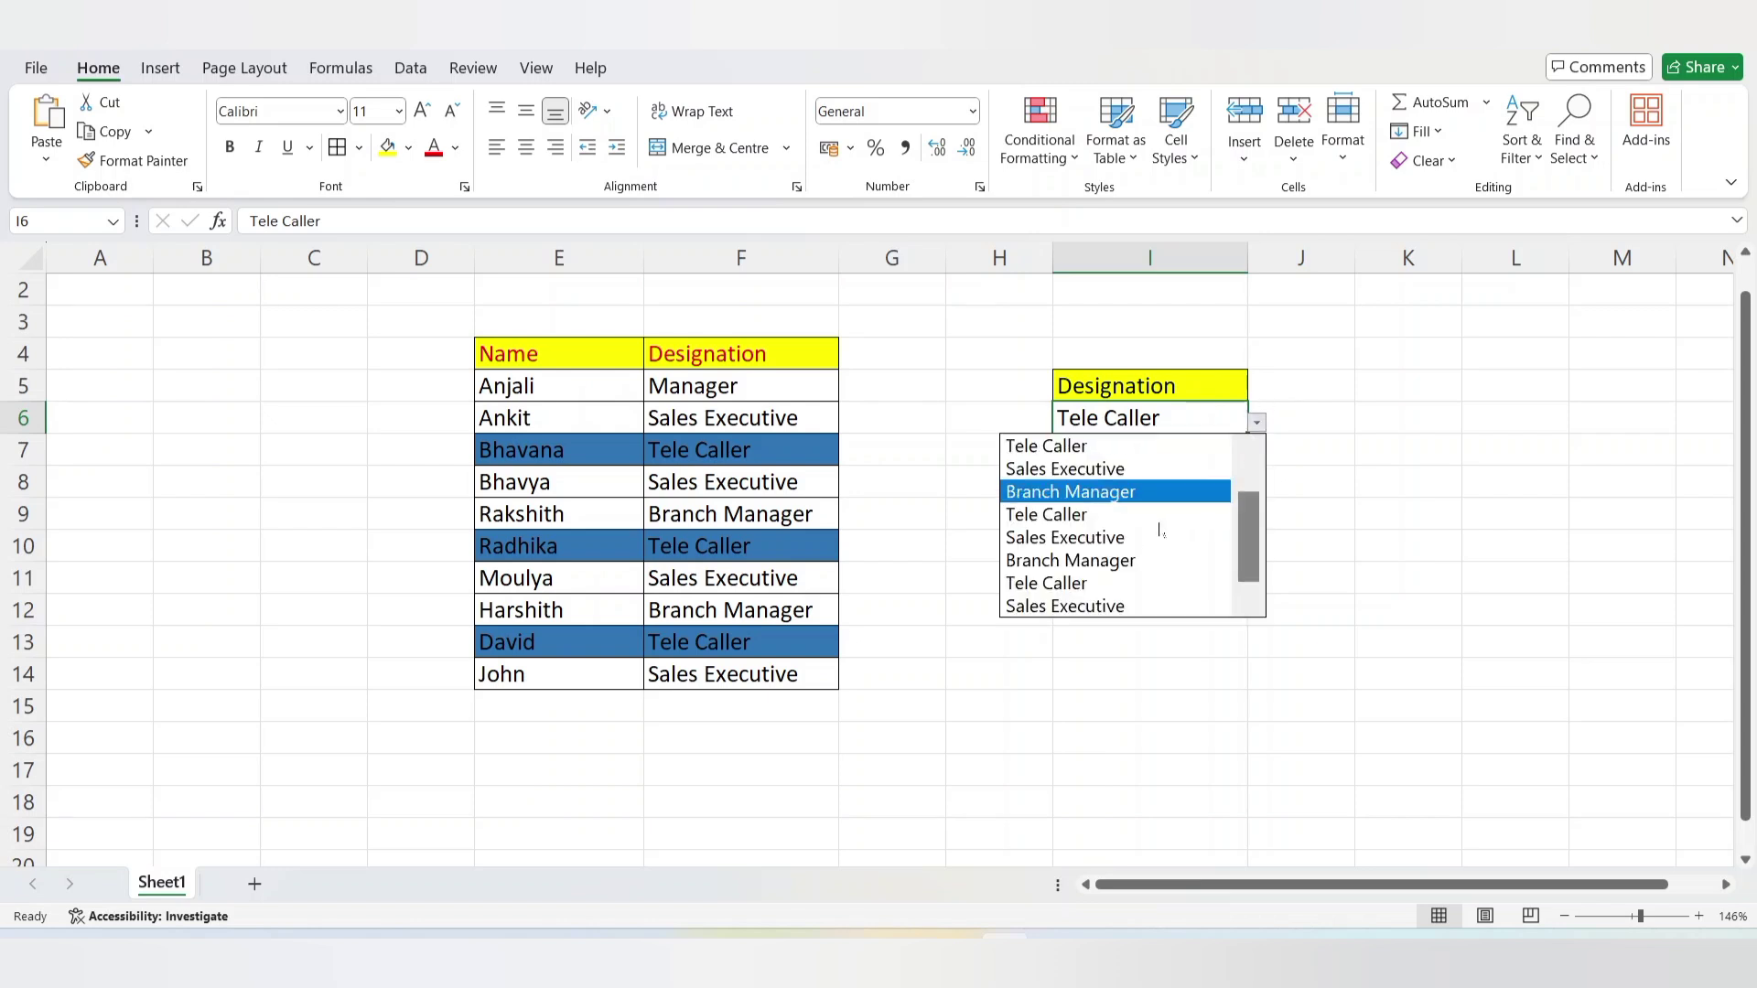
{"action": "key", "text": "Escape"}
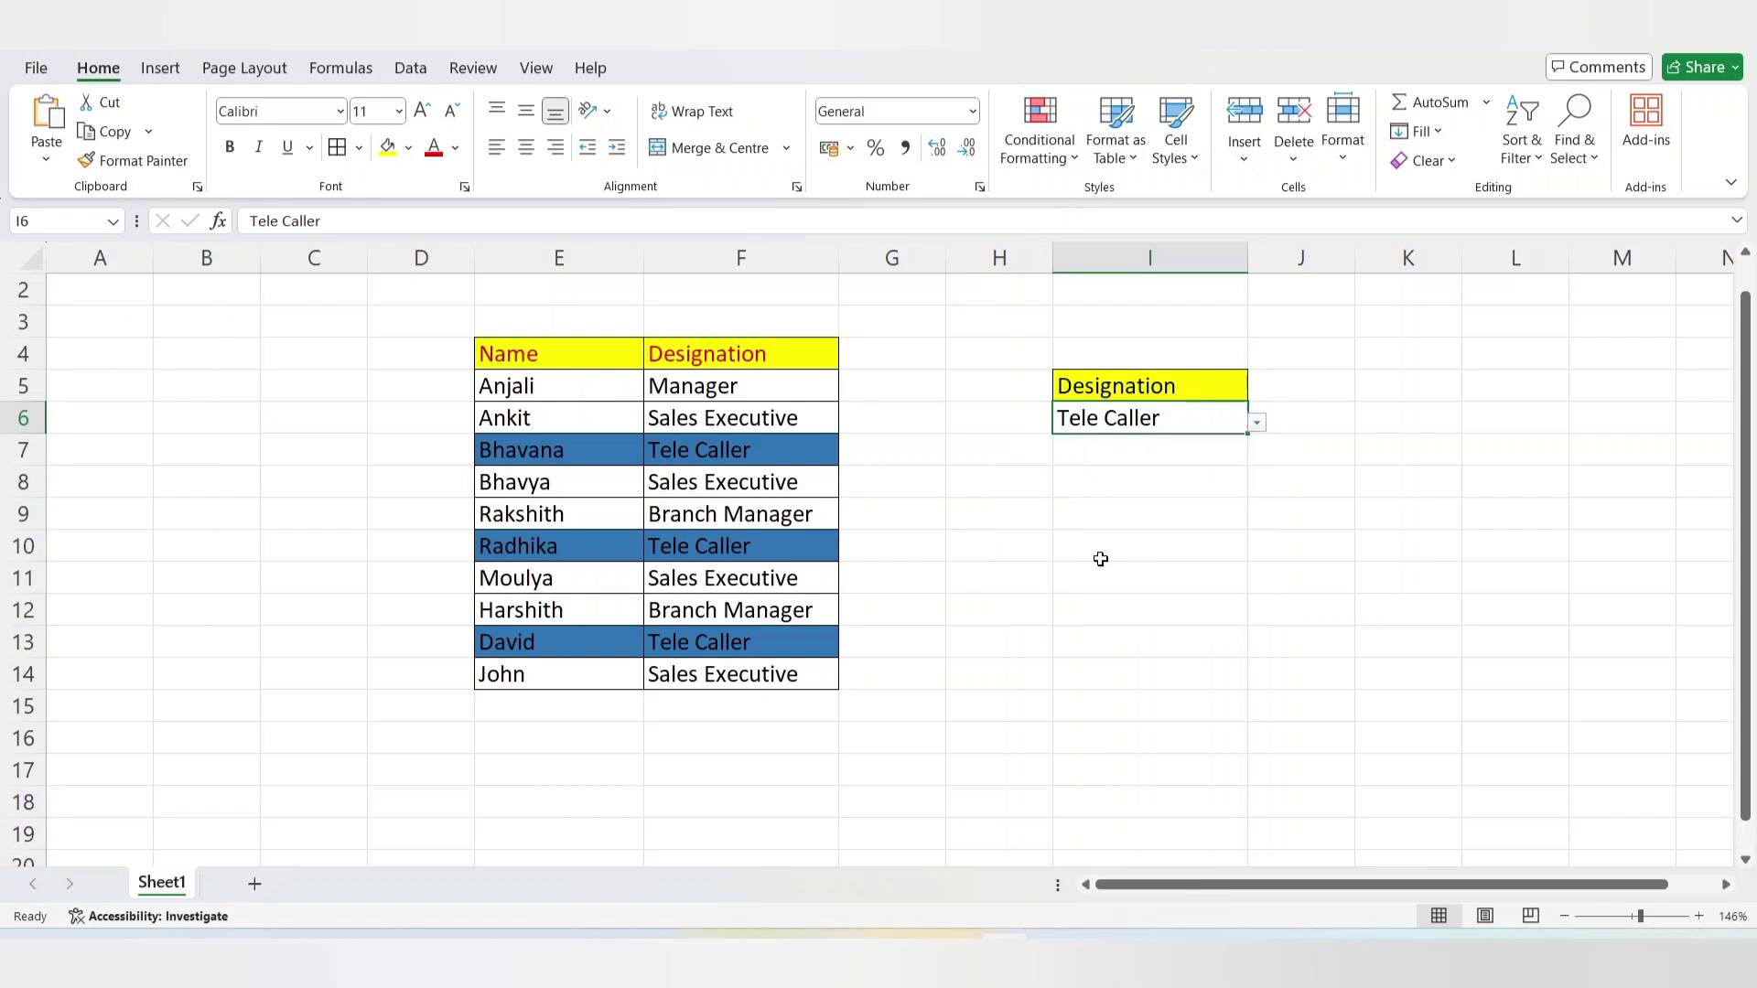